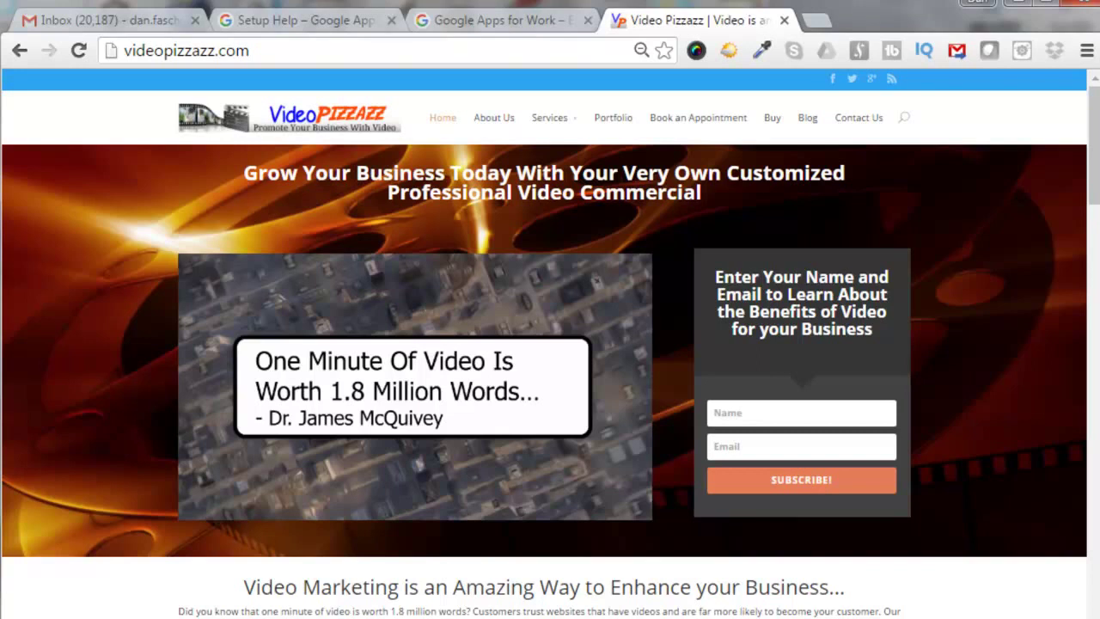
Switch to the Google Apps for Work tab at apps.google.com.
left_click(458, 26)
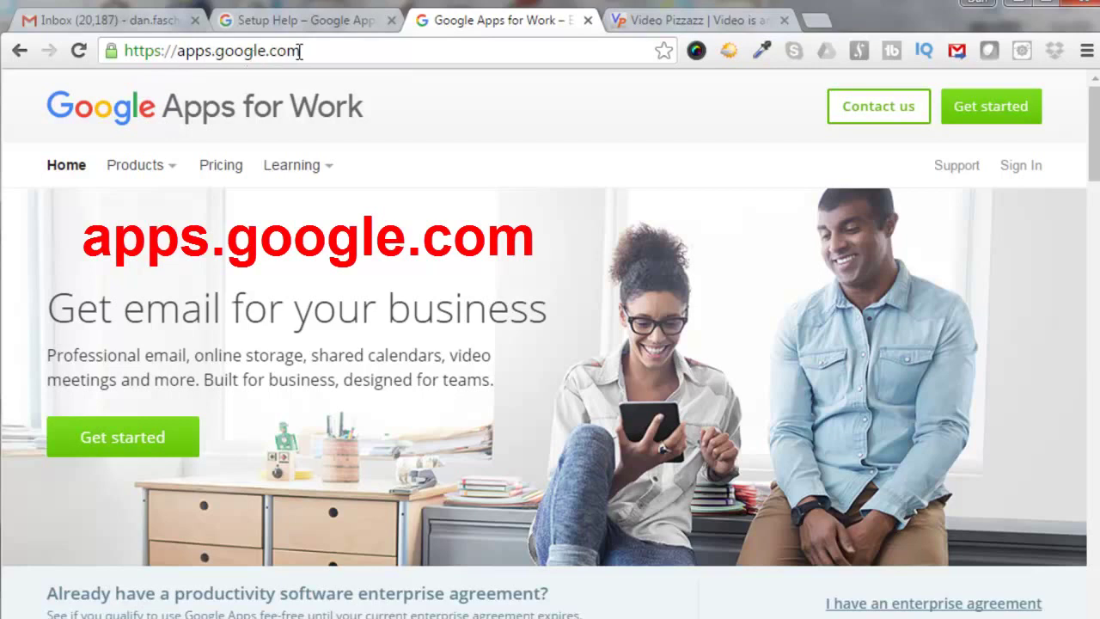
left_click_drag(437, 212, 351, 174)
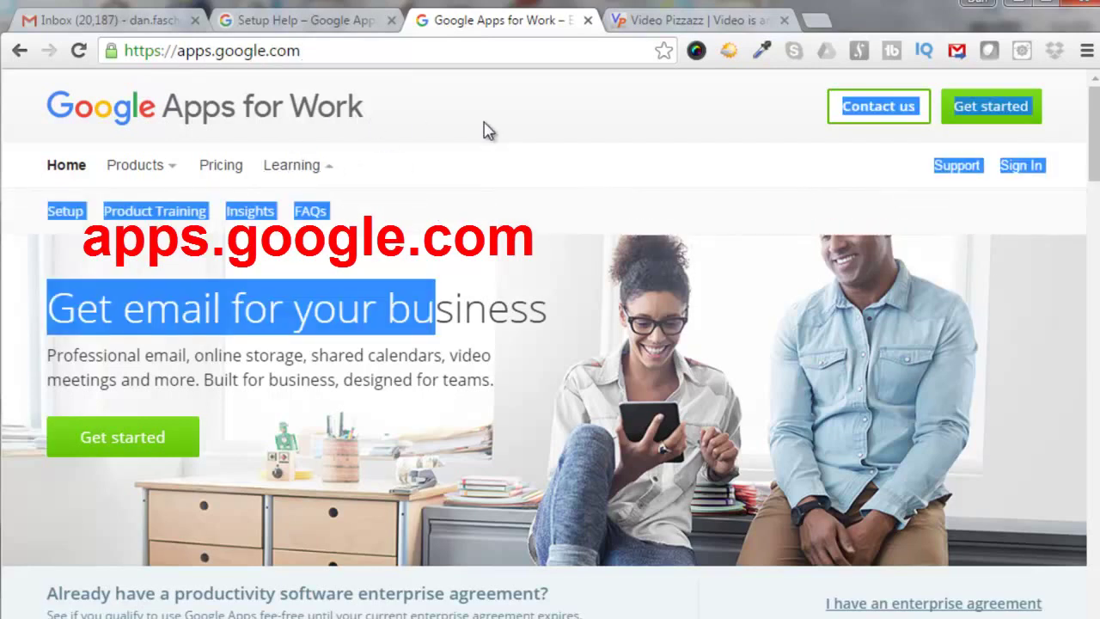
left_click(748, 309)
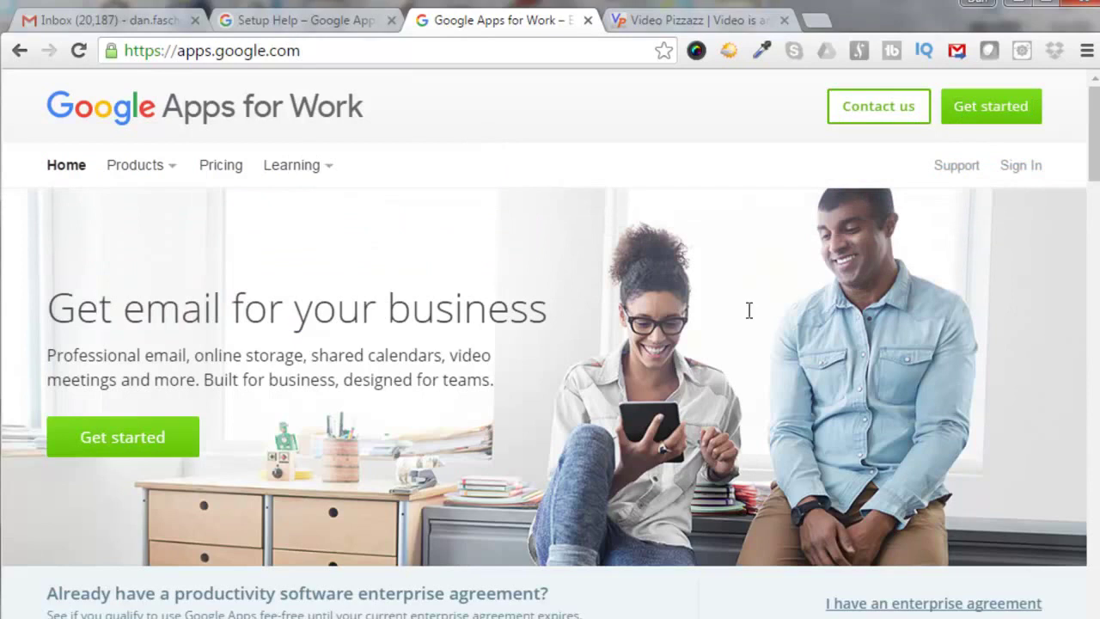
left_click(67, 166)
left_click(224, 169)
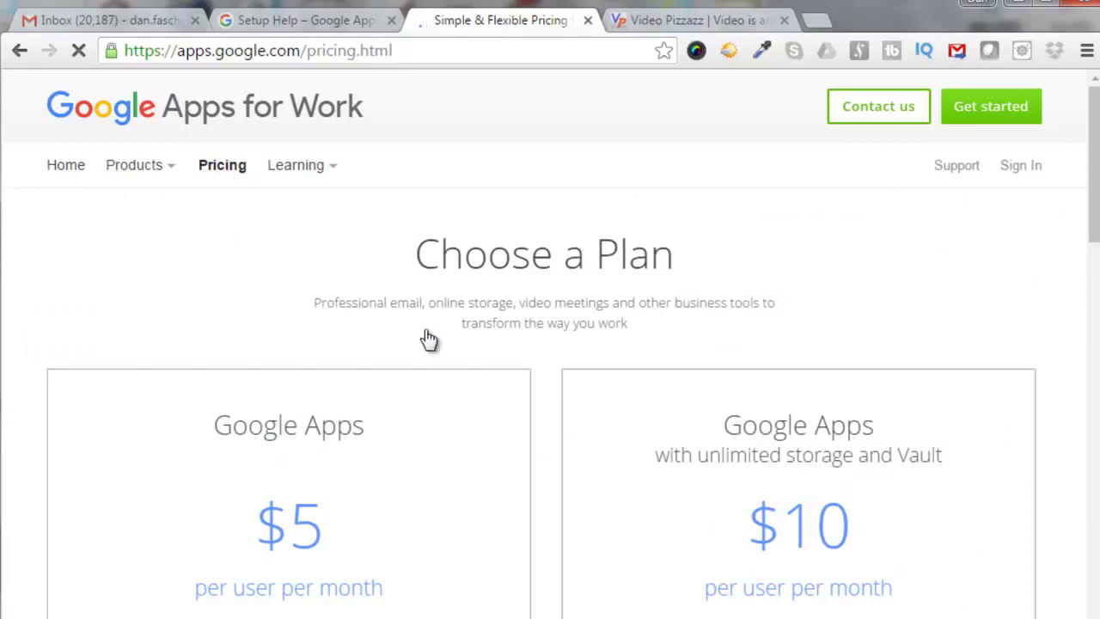
left_click_drag(1085, 236, 1094, 338)
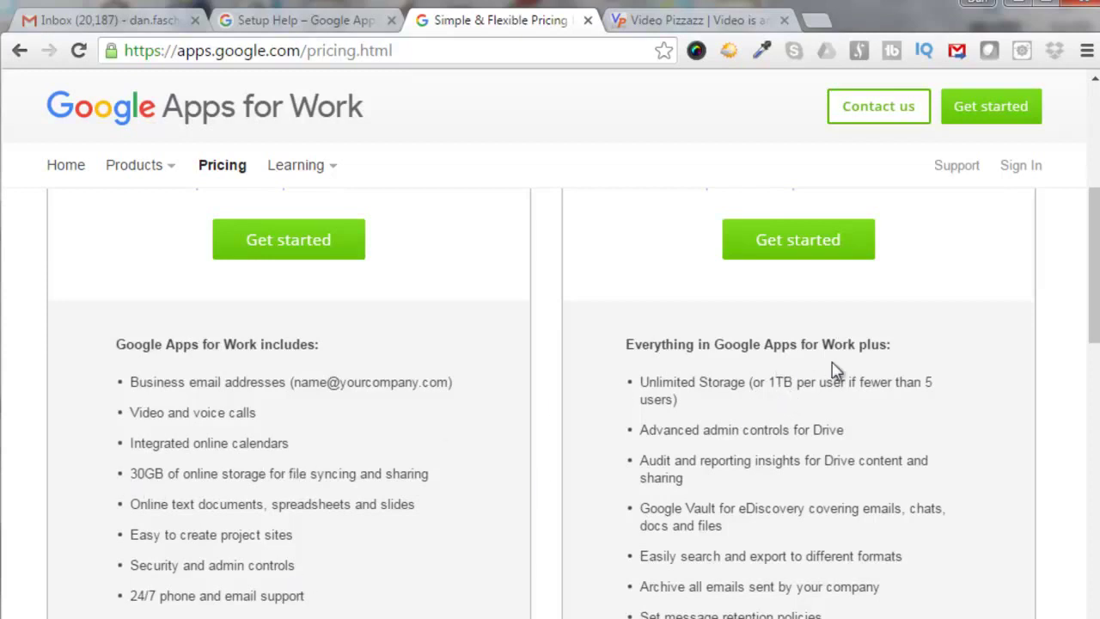
scroll(789, 401, "up", 5)
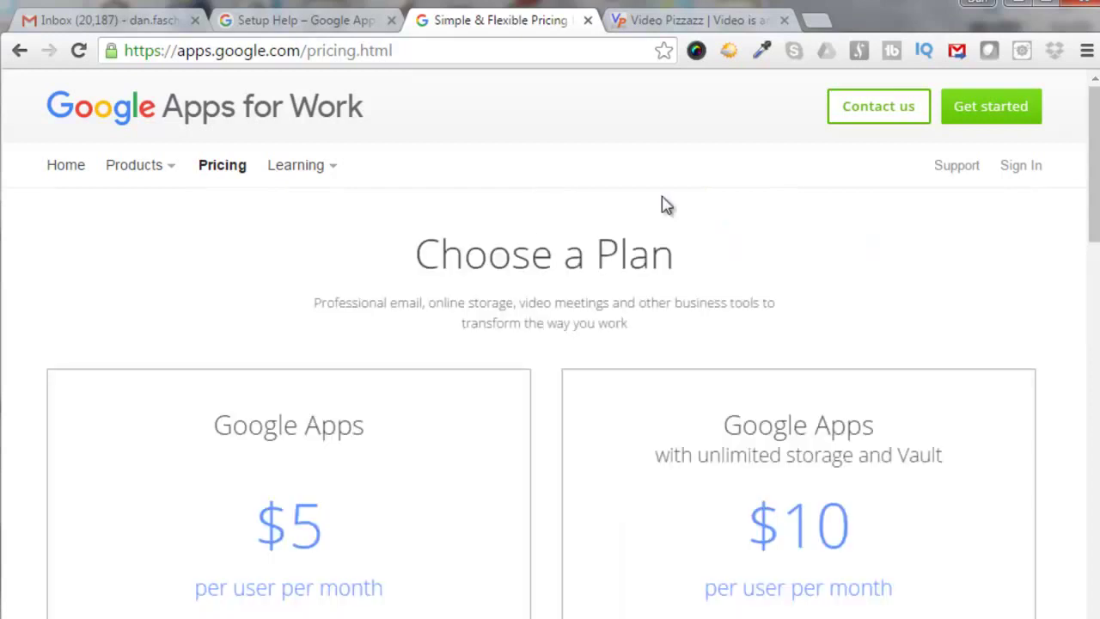
left_click(65, 167)
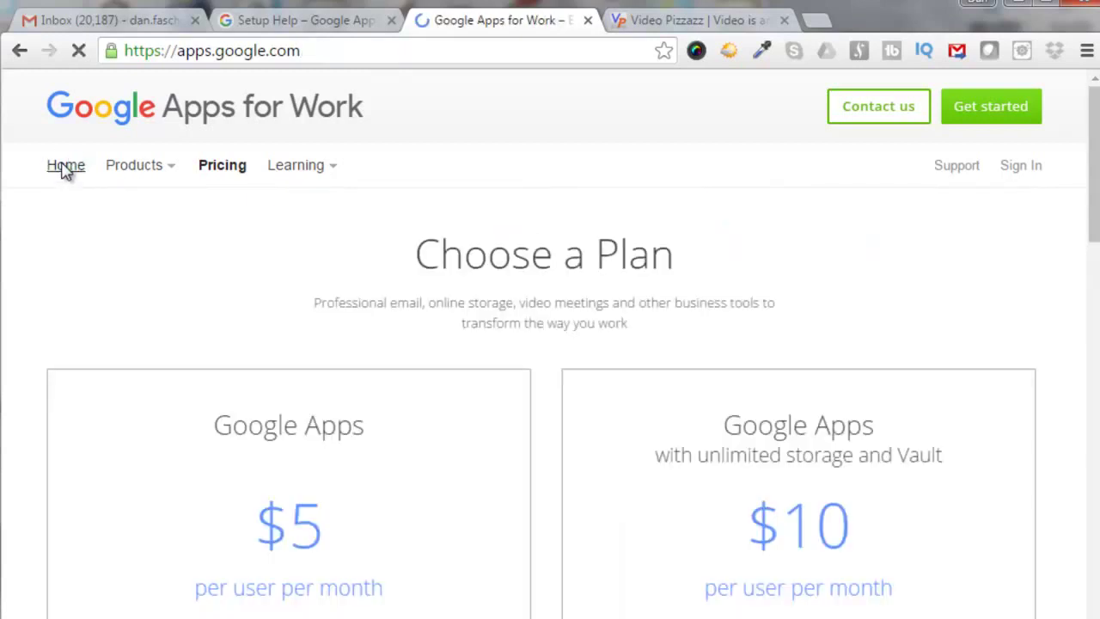
scroll(65, 172, "down", 6)
scroll(550, 404, "down", 5)
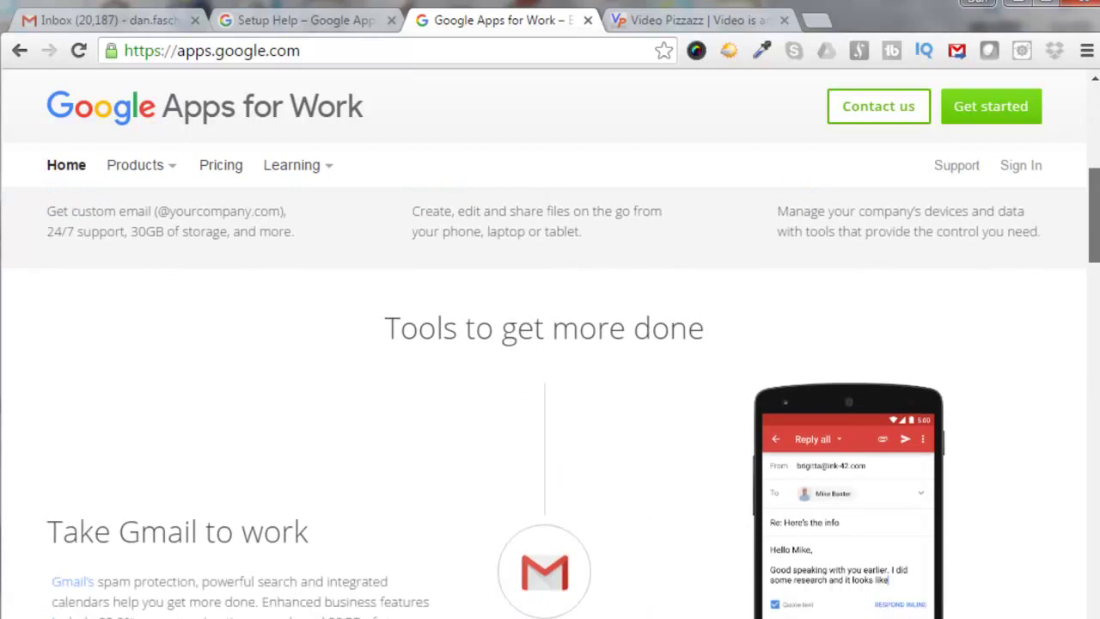
scroll(550, 404, "down", 5)
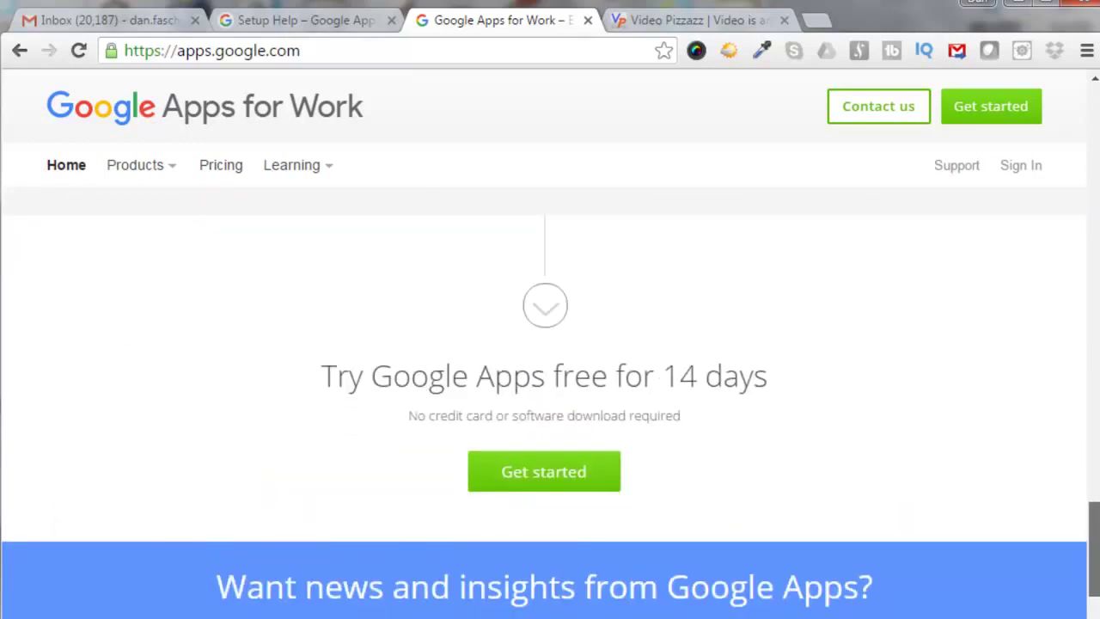
key("Home")
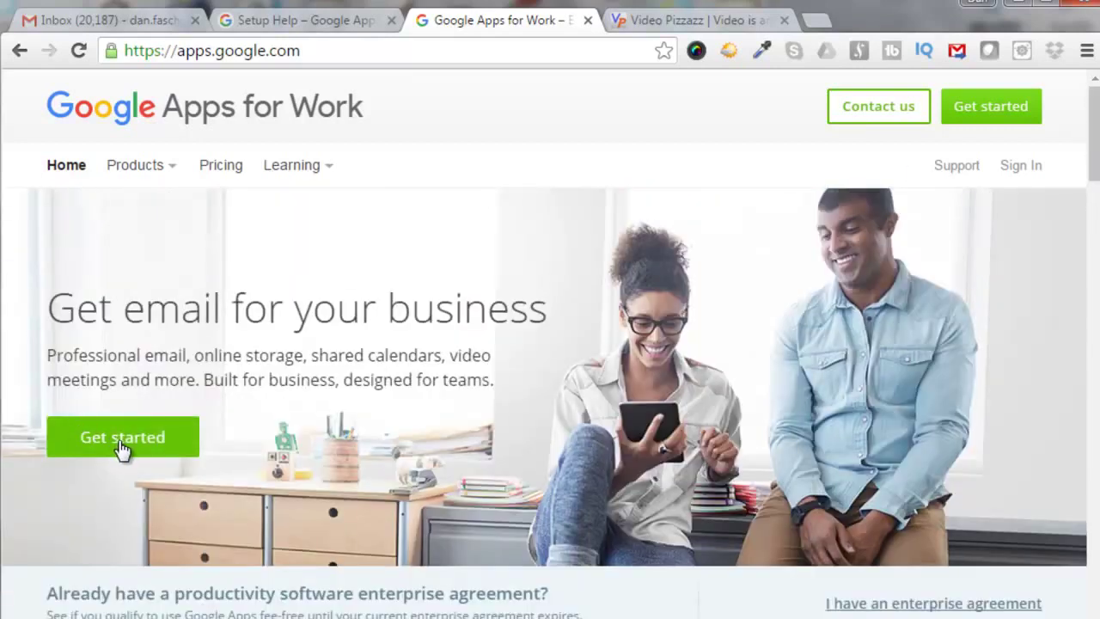
Start sign-up and submit the Video Pizzazz LLC work email and business details.
left_click(122, 439)
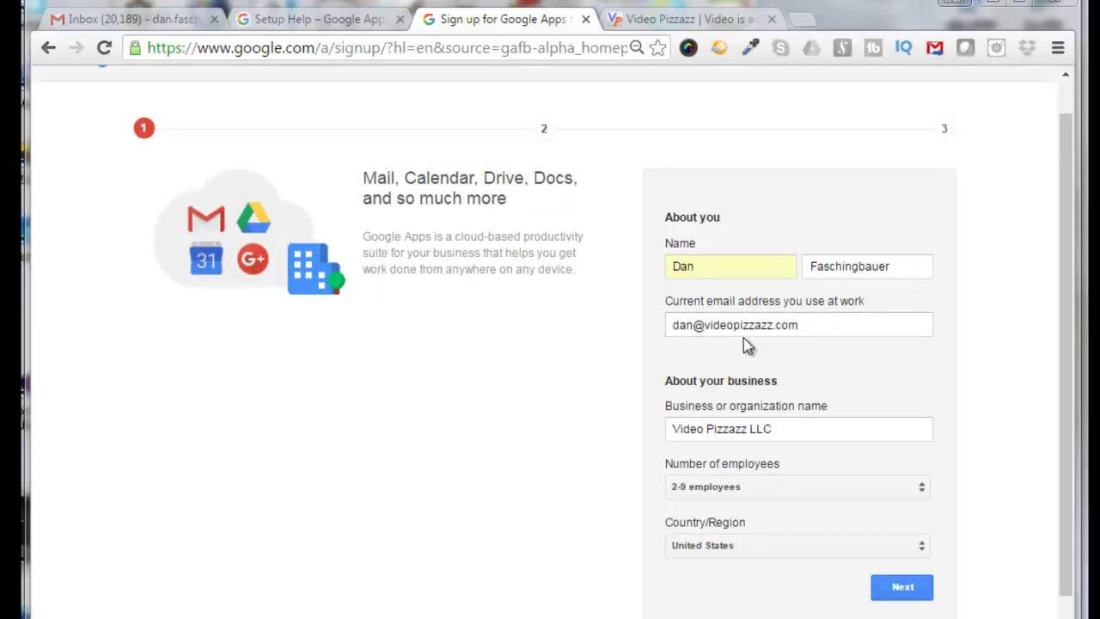
left_click(799, 327)
left_click_drag(818, 332, 768, 327)
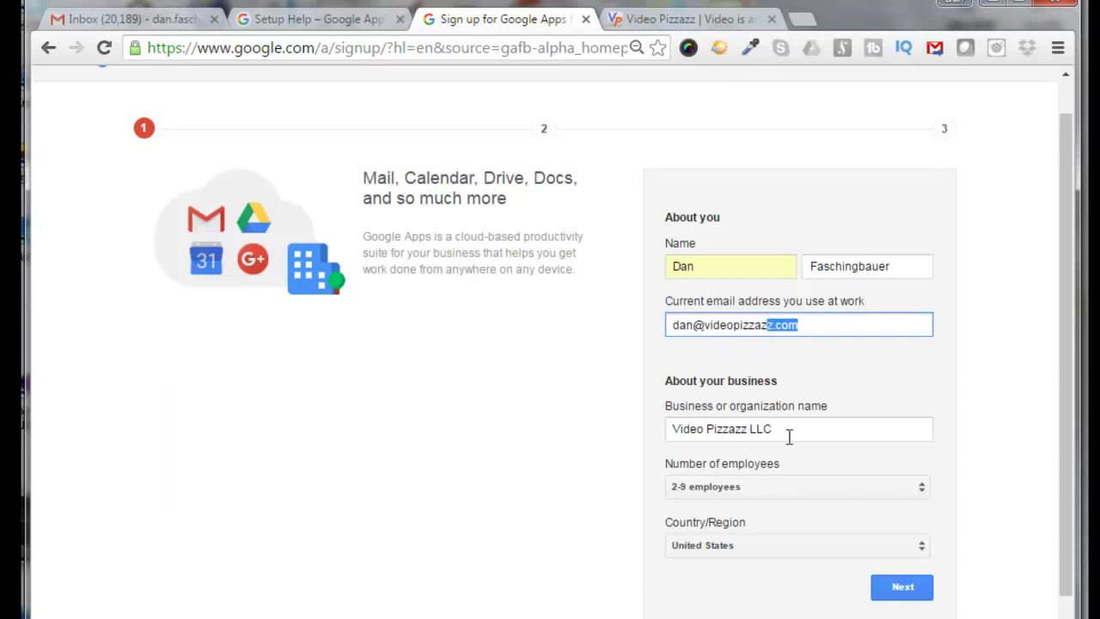
left_click(805, 433)
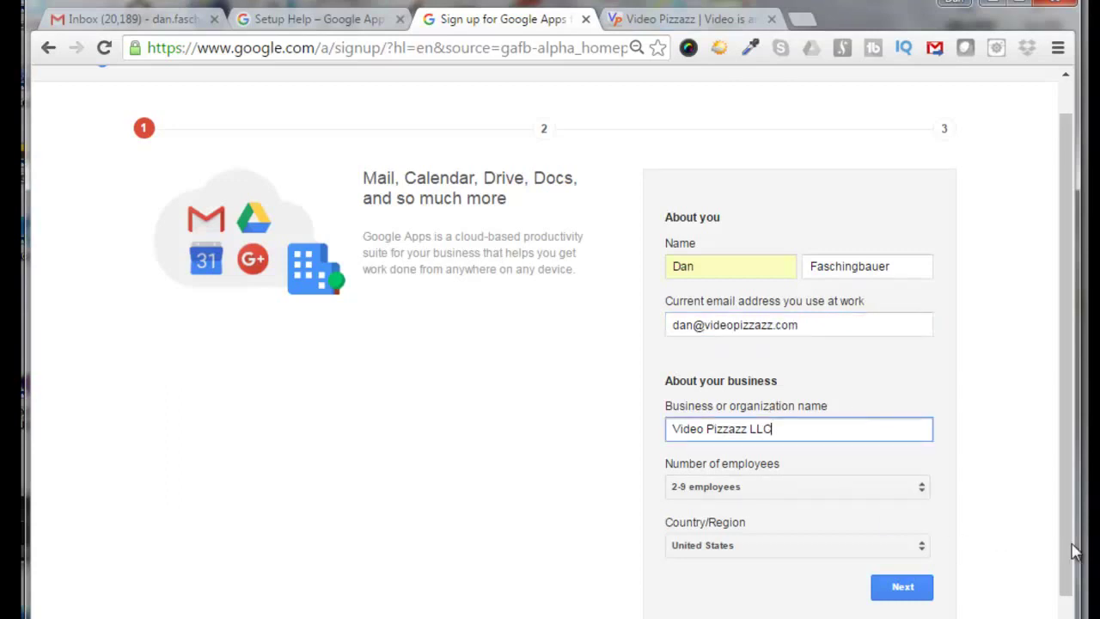
double_click(951, 567)
left_click(994, 573)
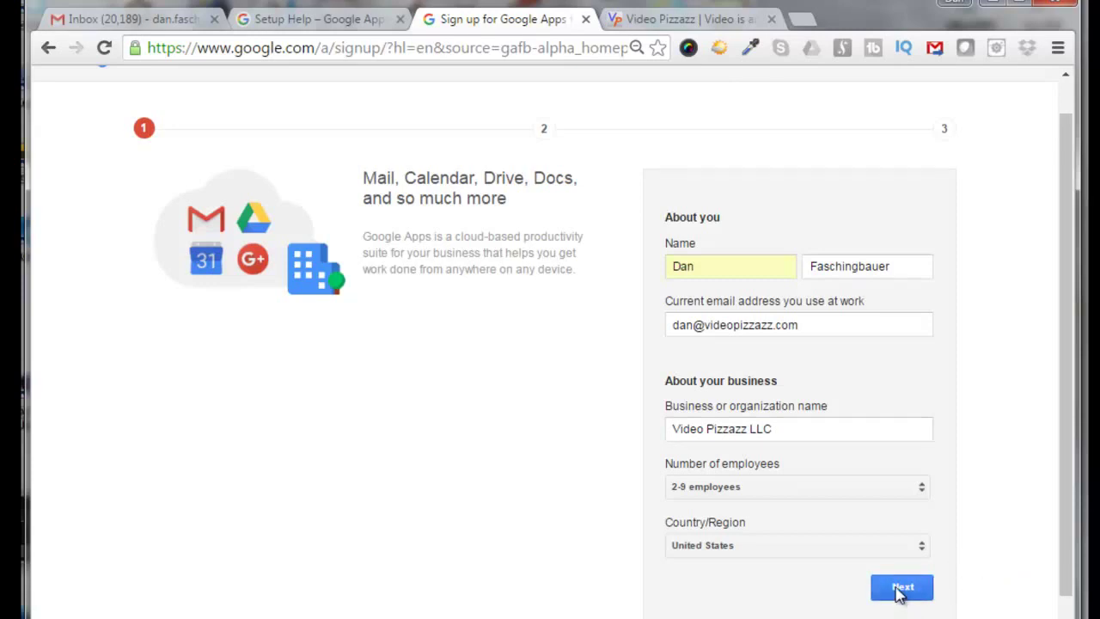
left_click(902, 587)
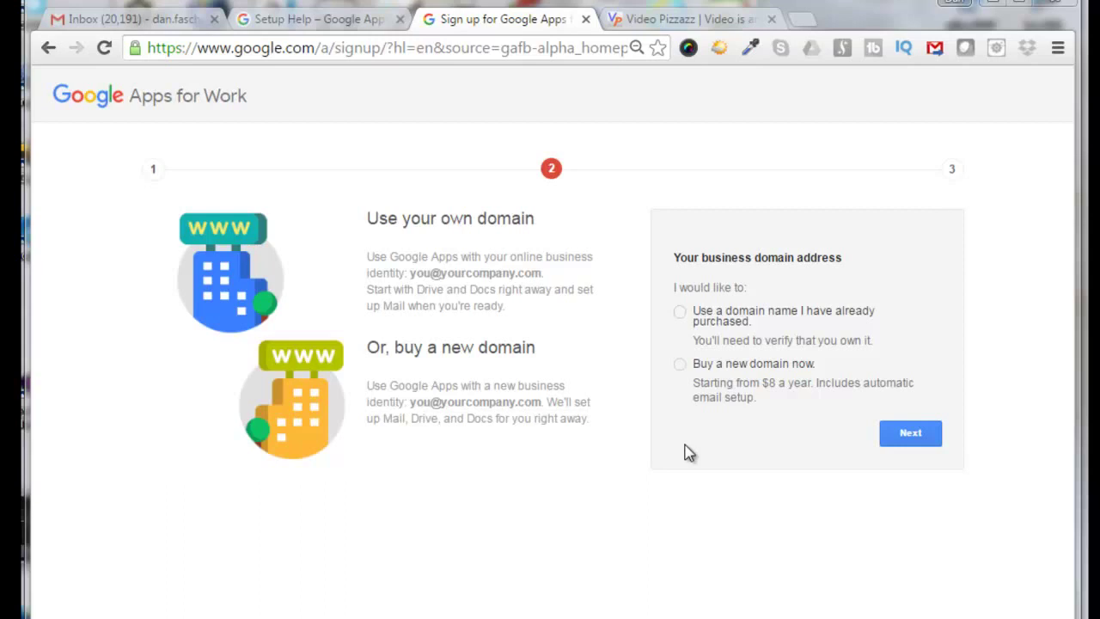
Choose to buy a new domain and check videopizzazz with the .tv extension at $8.00.
left_click(681, 365)
scroll(774, 343, "down", 3)
left_click(929, 249)
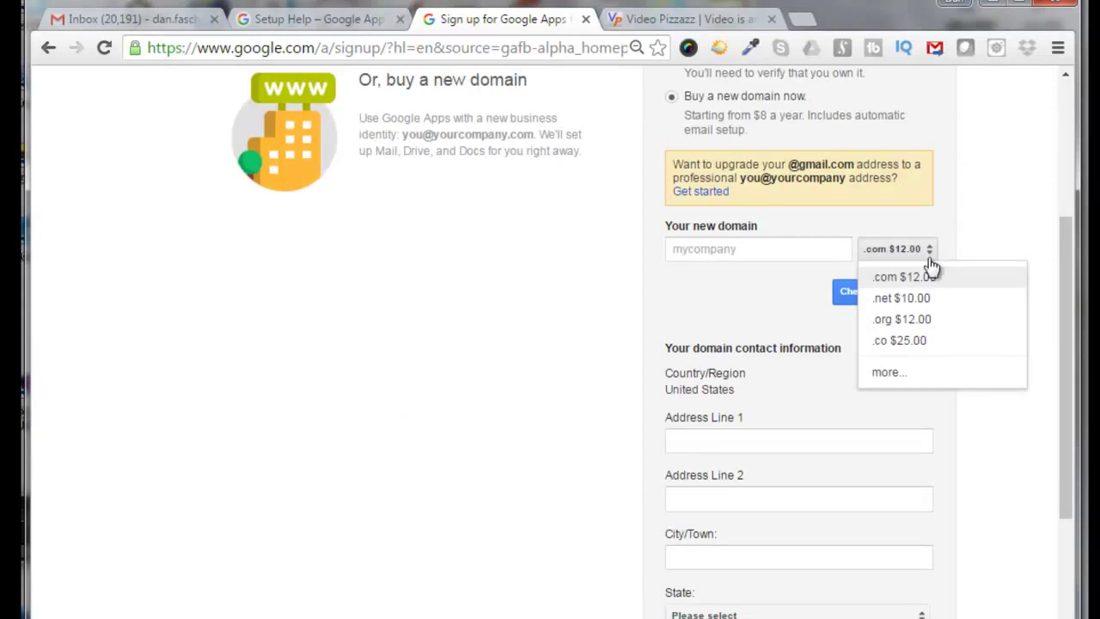
left_click(887, 376)
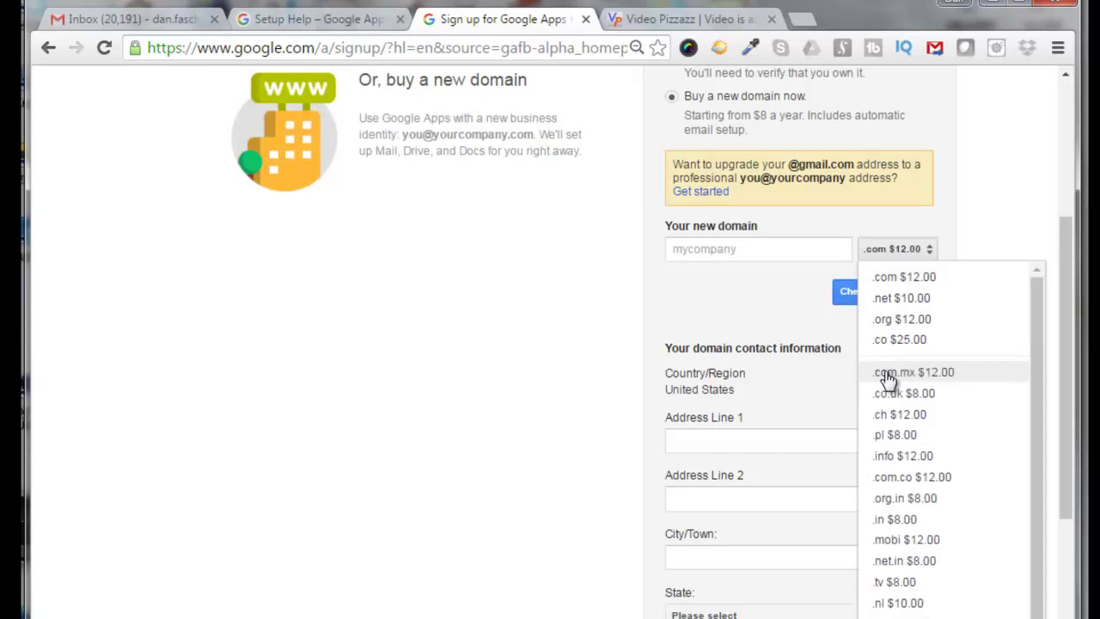
left_click(270, 159)
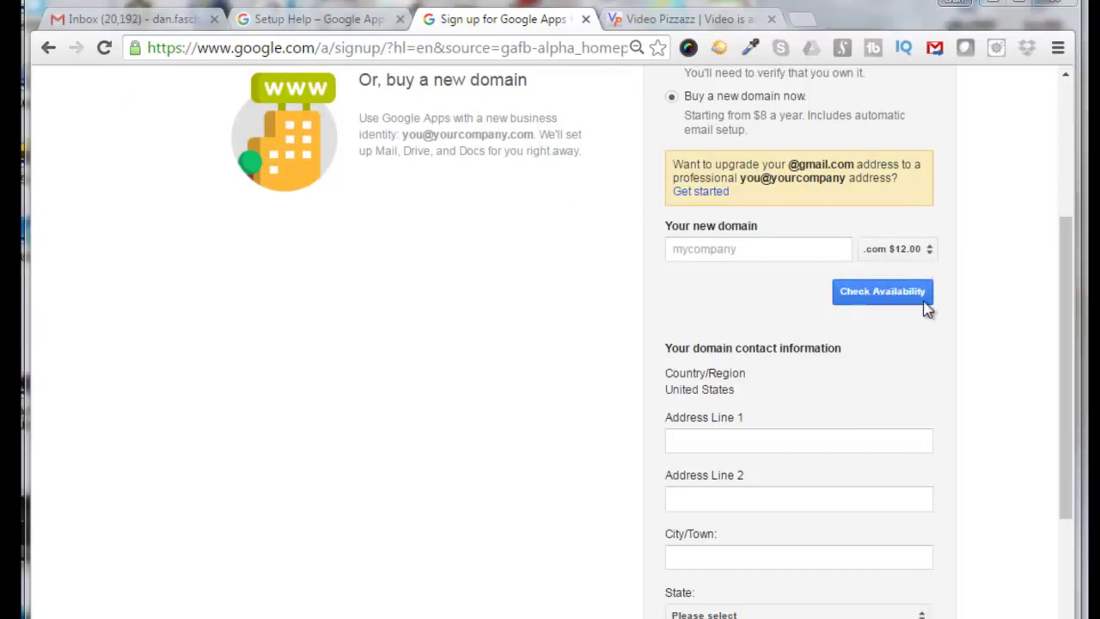
left_click(930, 253)
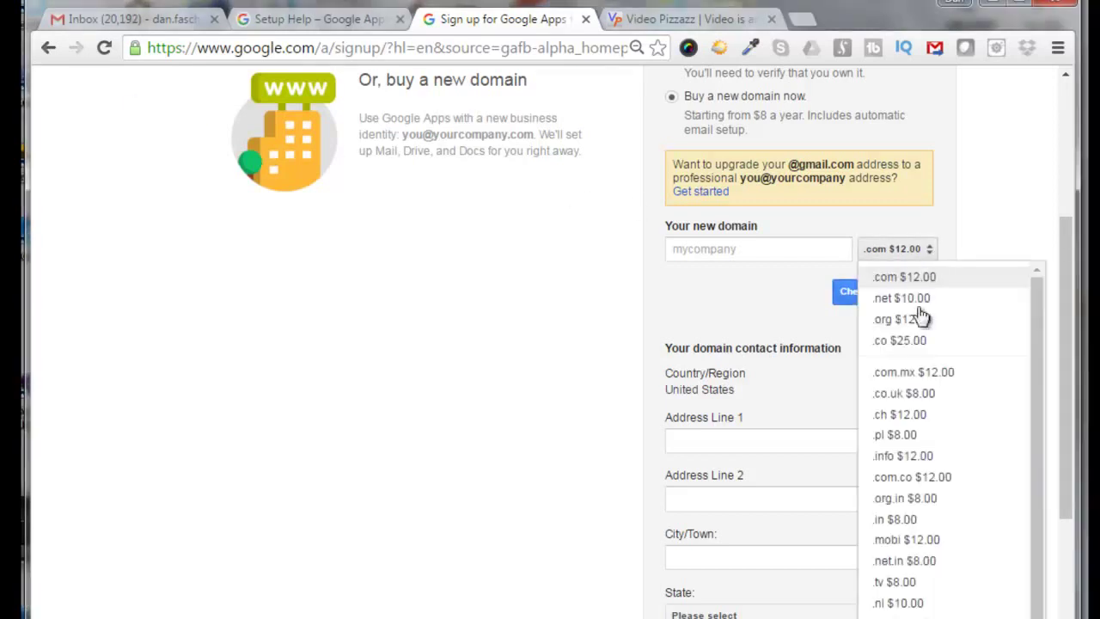
left_click(894, 583)
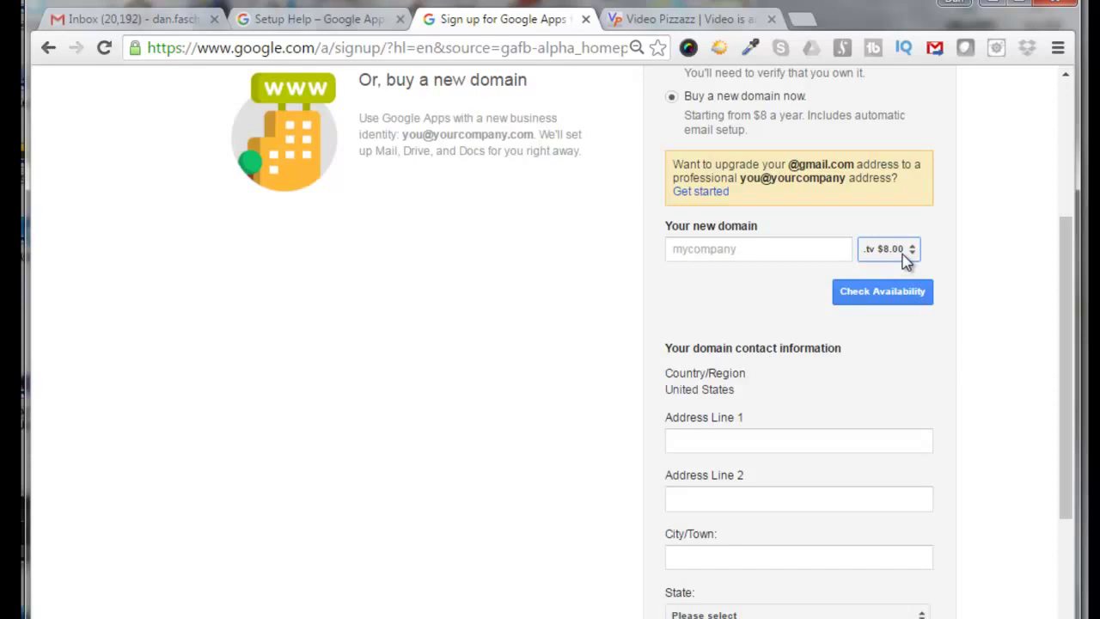
left_click(674, 249)
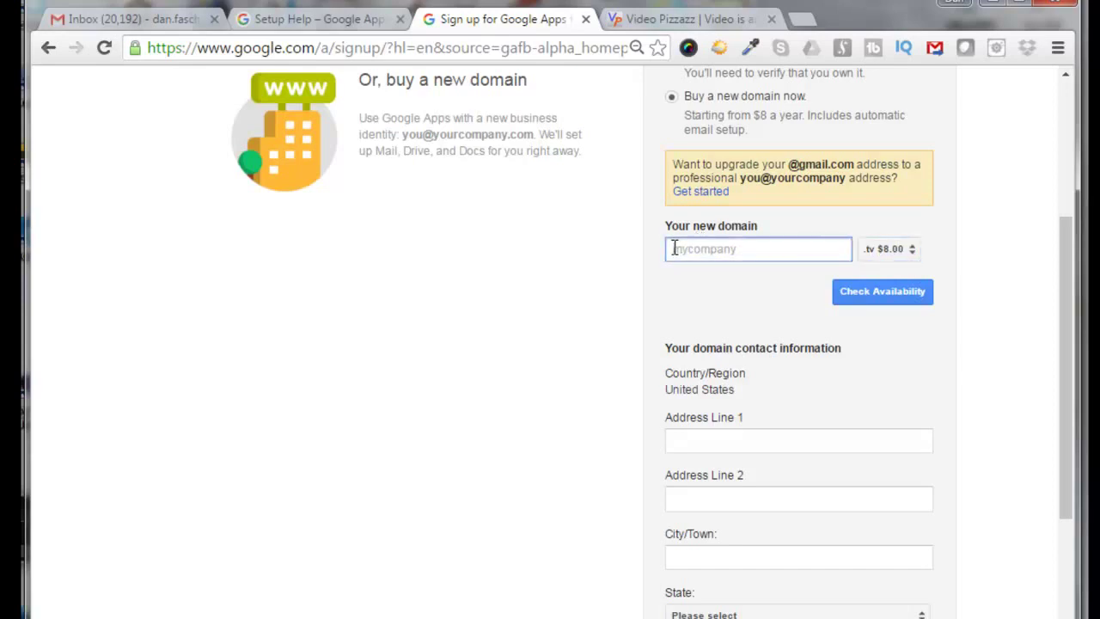
type("videopizzazz")
left_click(898, 294)
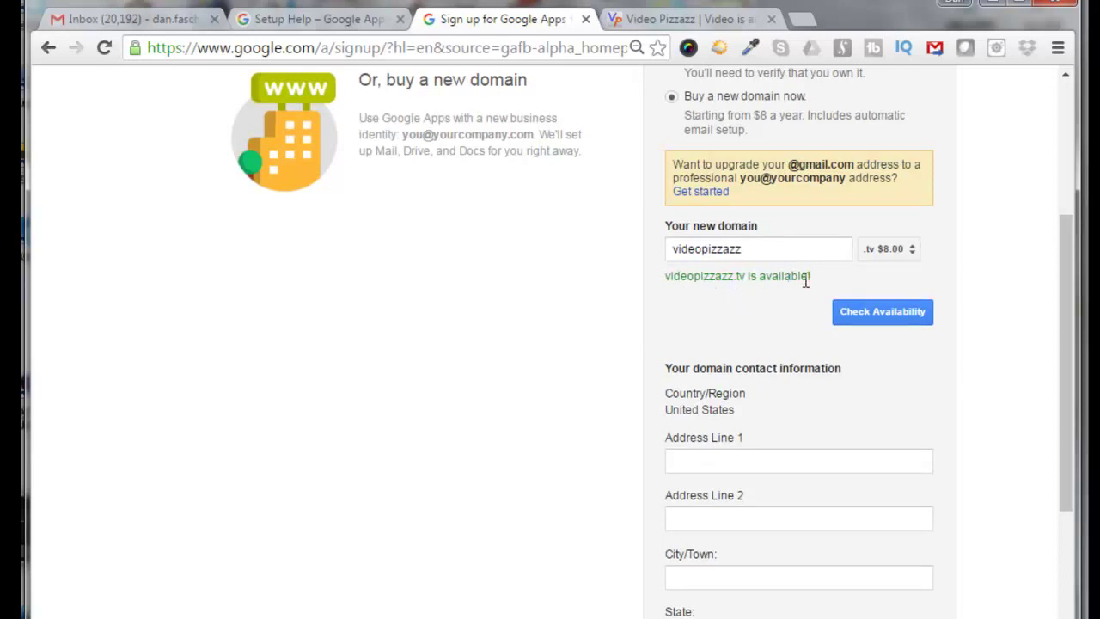
Scroll through the domain contact information form to complete it.
scroll(1043, 318, "down", 2)
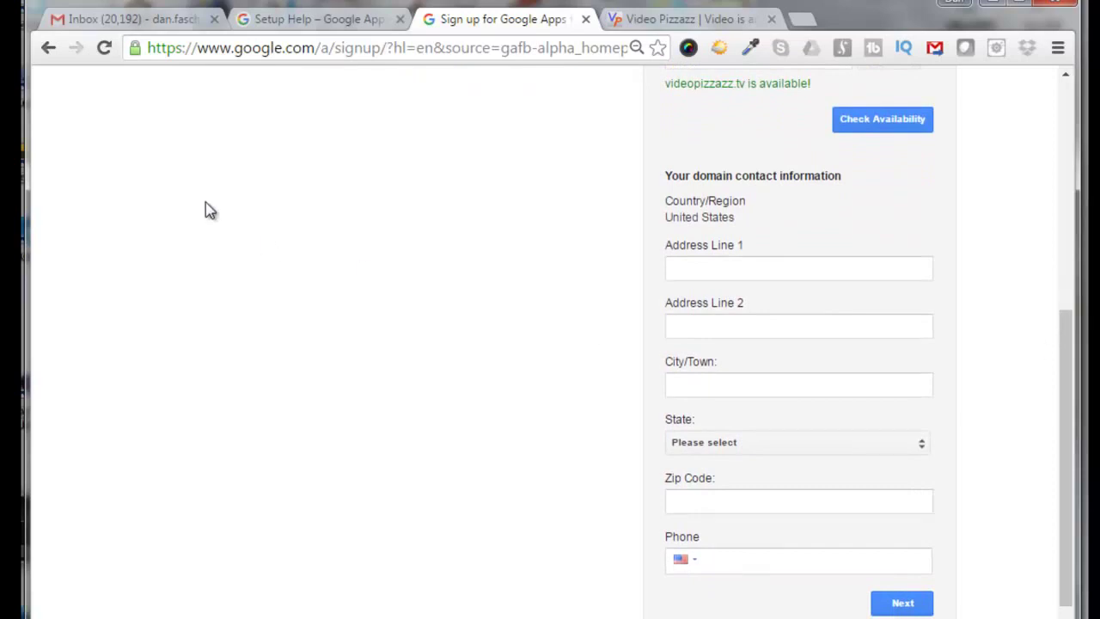
scroll(203, 209, "up", 4)
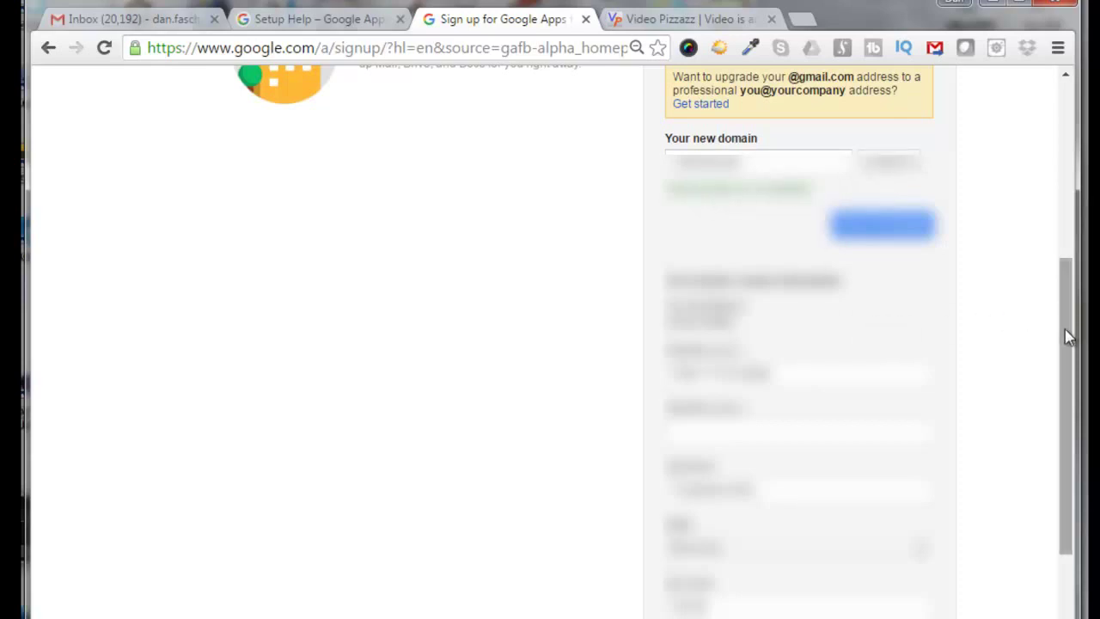
left_click_drag(1066, 334, 1072, 439)
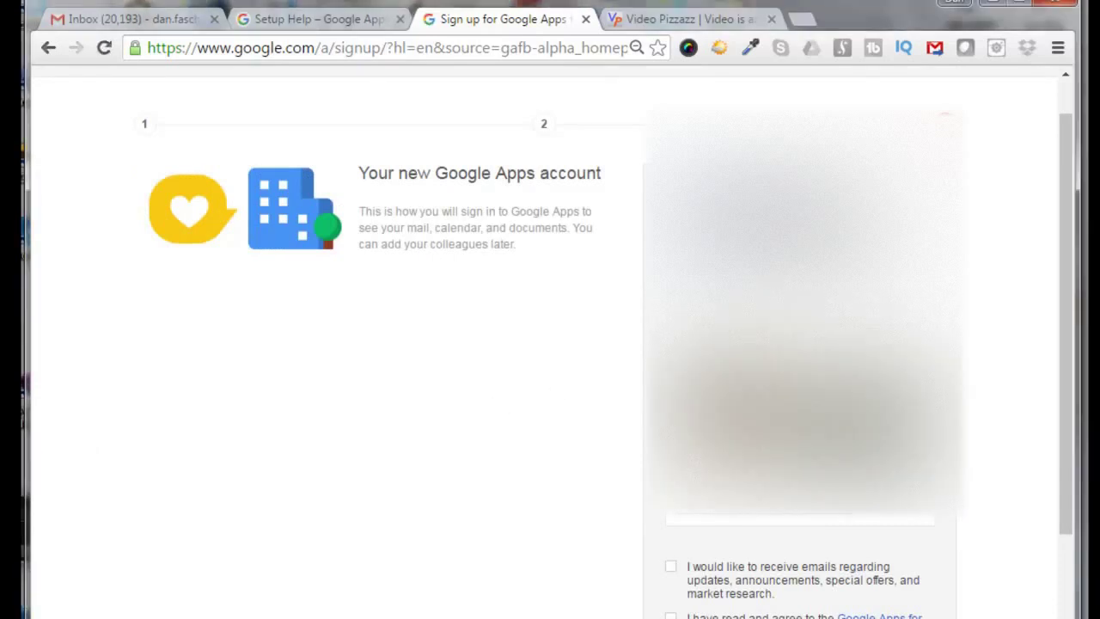
Enter the admin username and password, answer captcha 8221, tick both checkboxes and sign up.
type("dan")
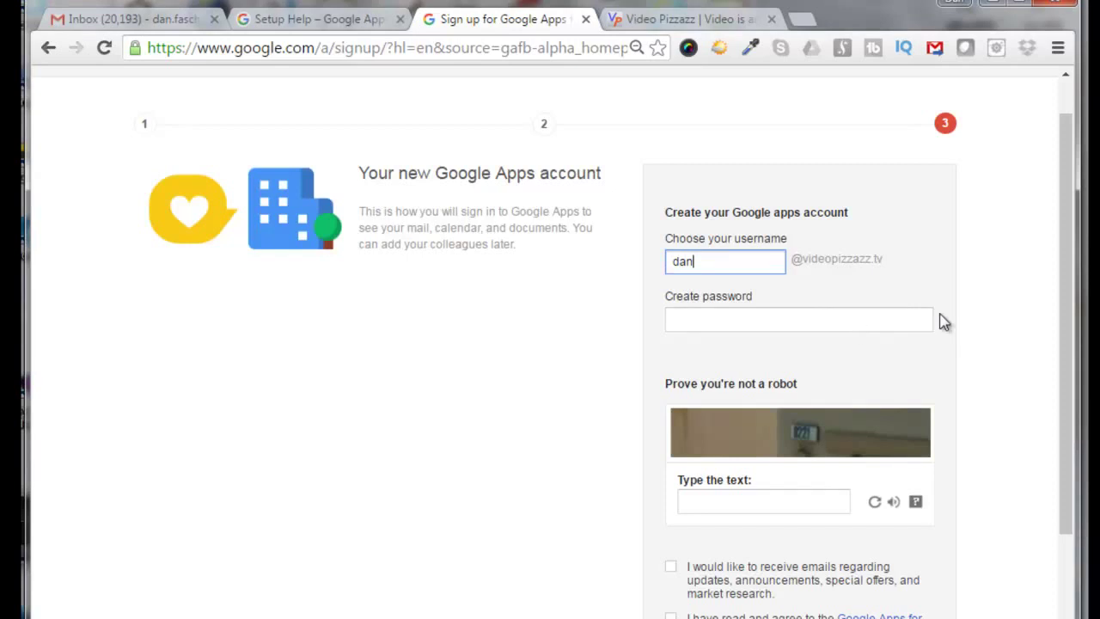
left_click(680, 318)
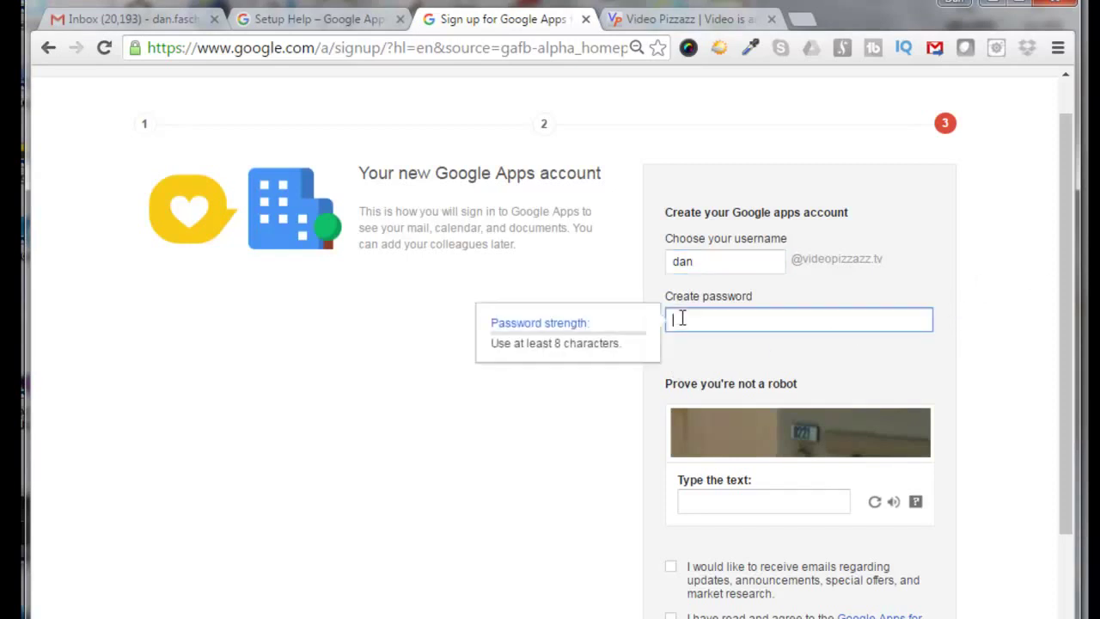
scroll(700, 314, "down", 1)
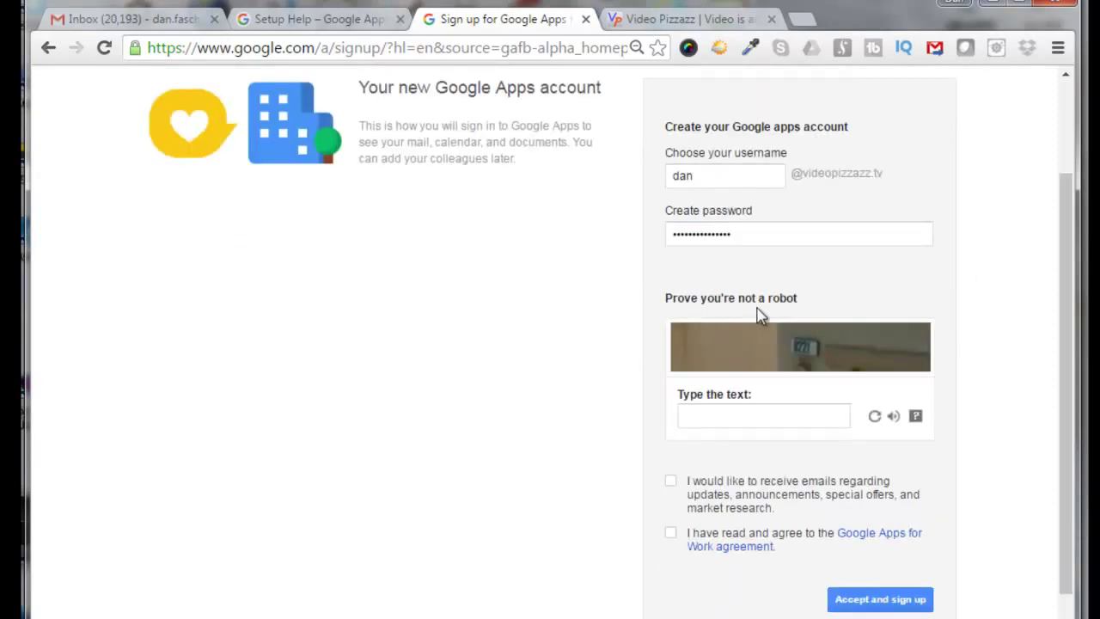
left_click(691, 421)
type("8221")
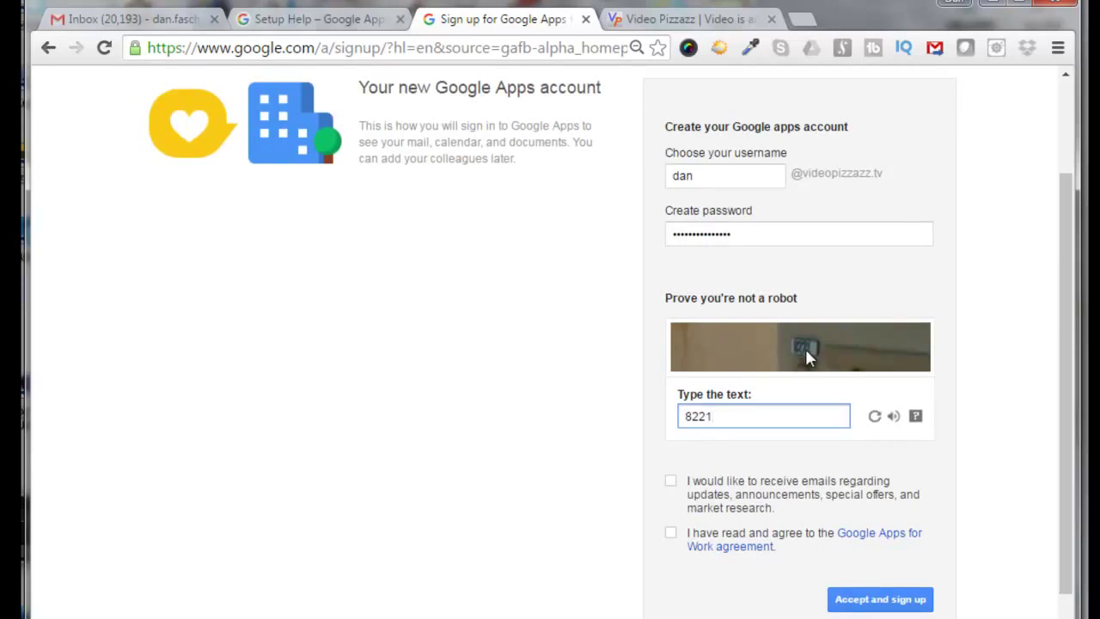
left_click(670, 481)
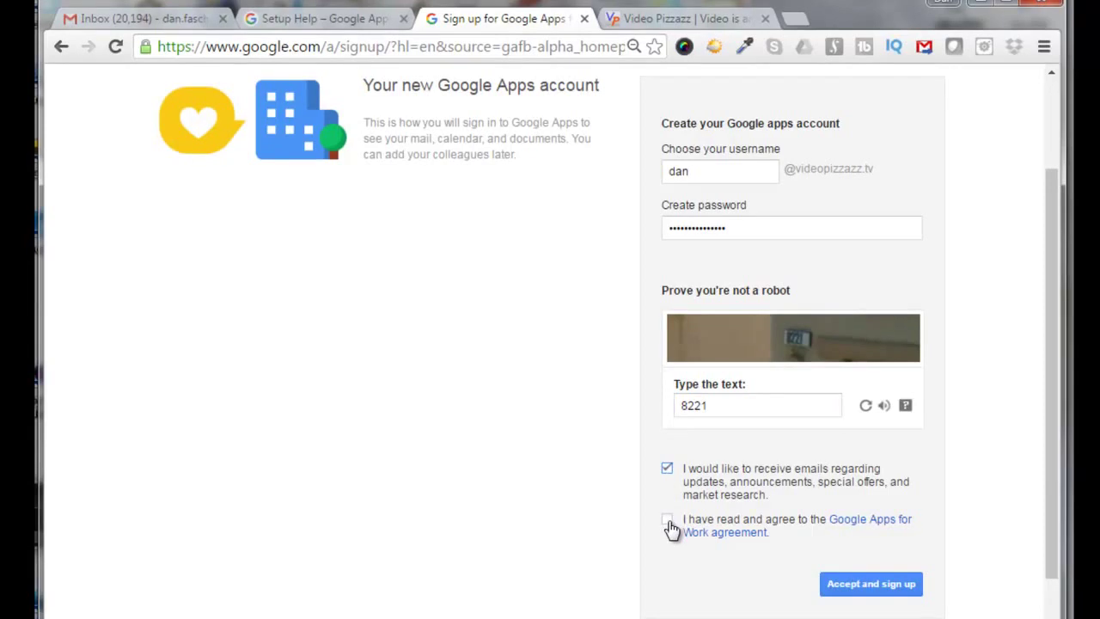
left_click(669, 522)
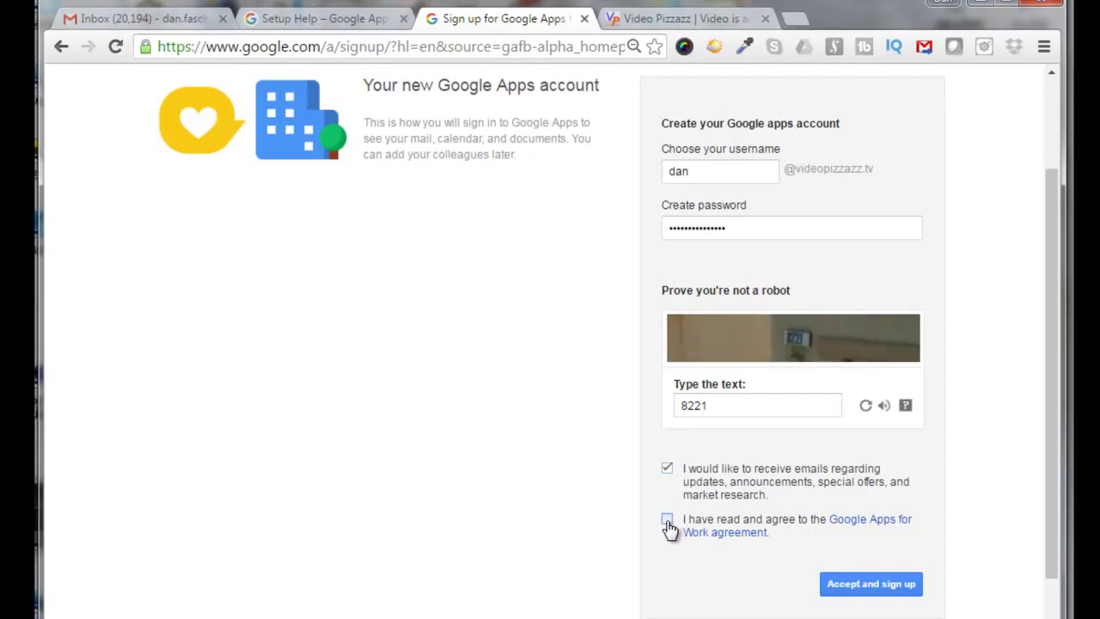
left_click(875, 588)
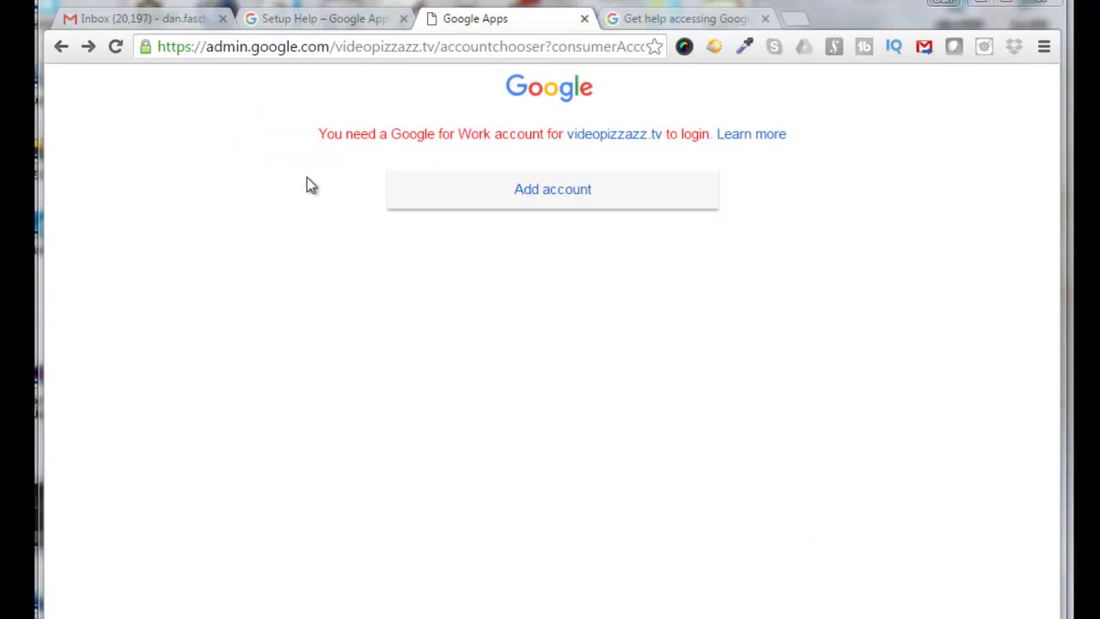
Add the new videopizzazz.tv account and paste in its password.
left_click(567, 194)
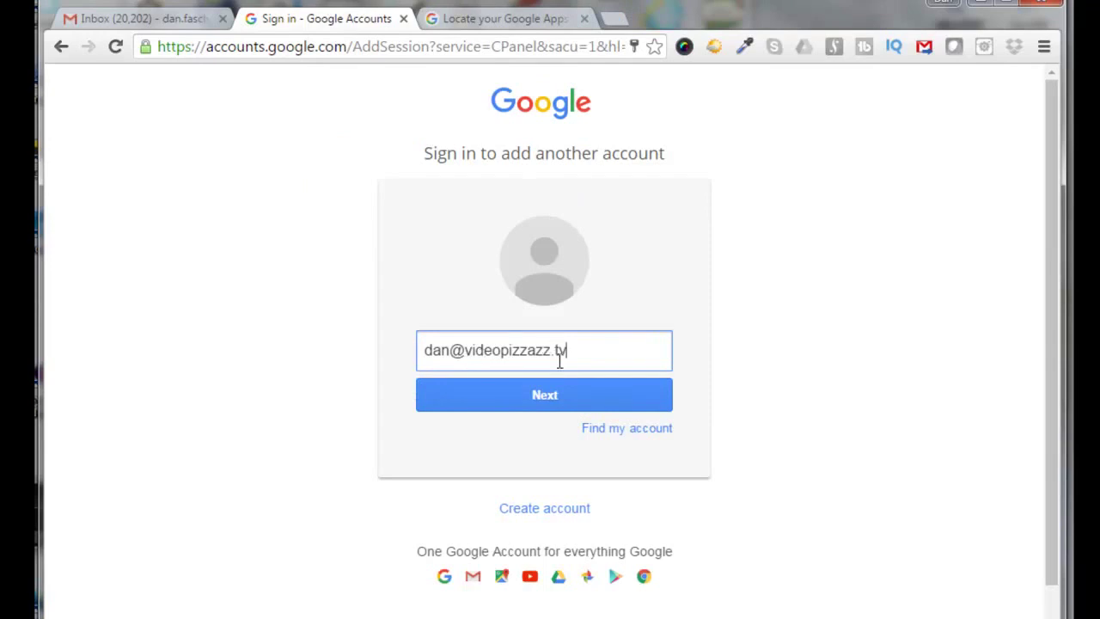
left_click(544, 403)
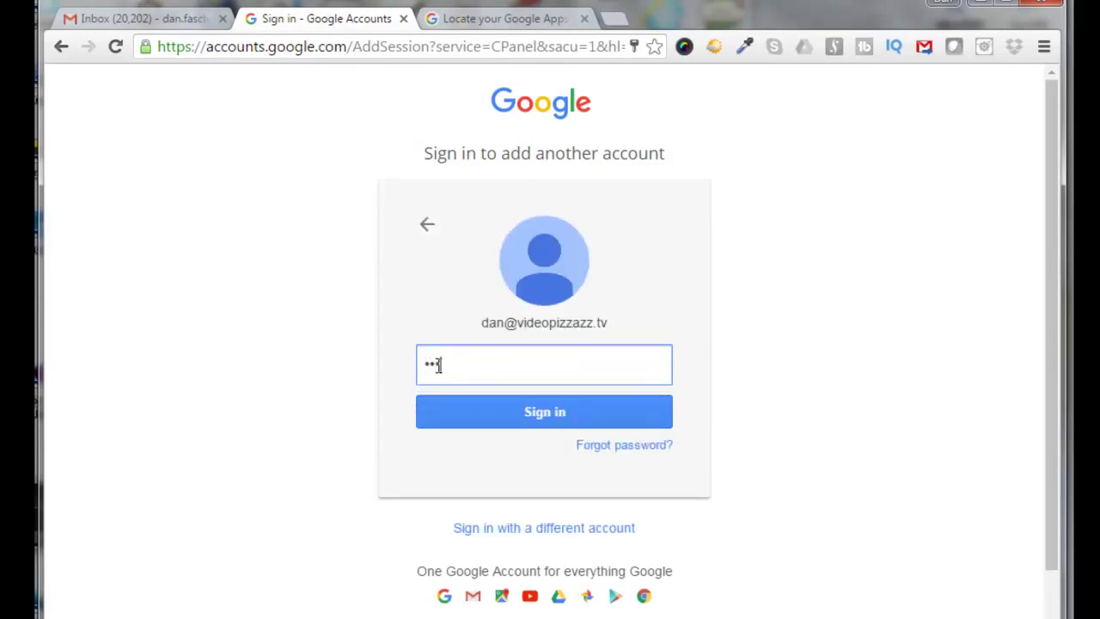
key("ctrl+v")
Verify the account with a texted code to the phone number, then accept the terms.
left_click(533, 416)
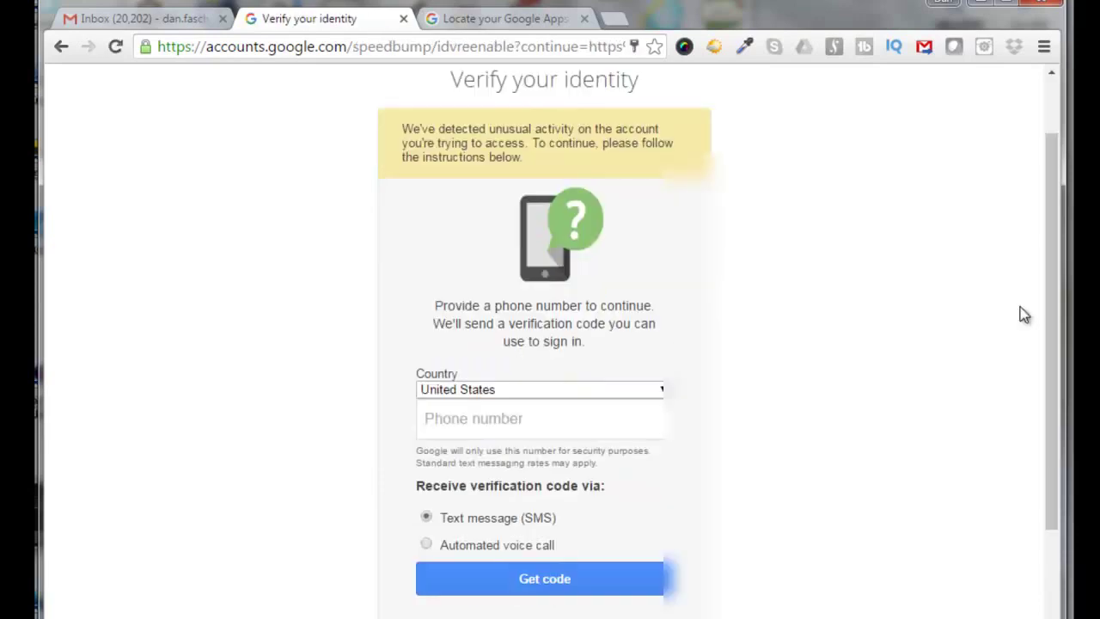
left_click(430, 420)
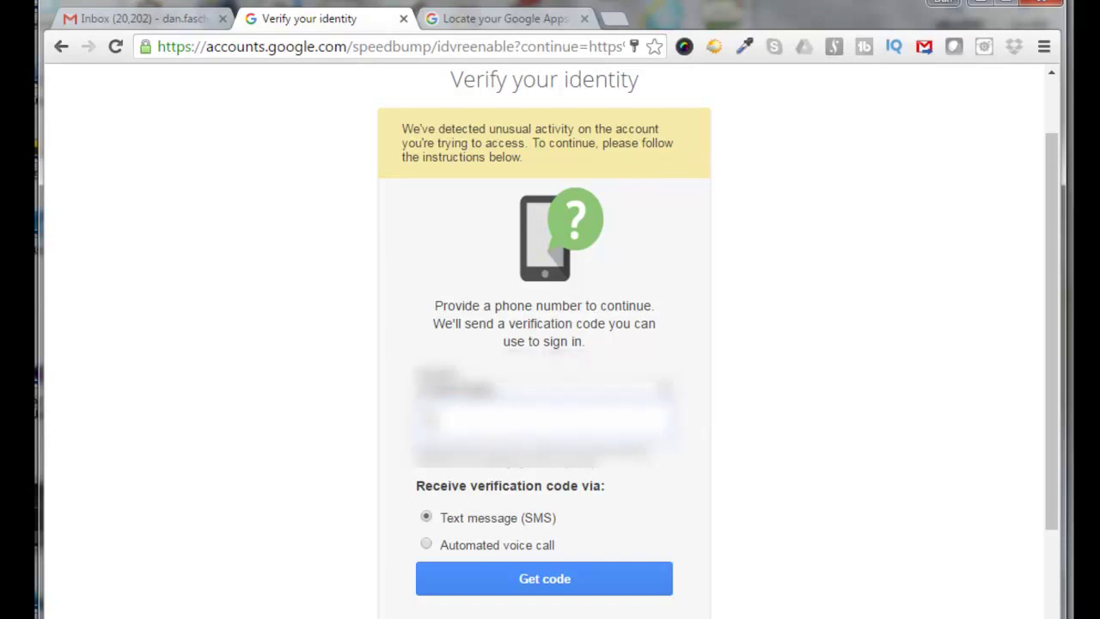
type("55512345")
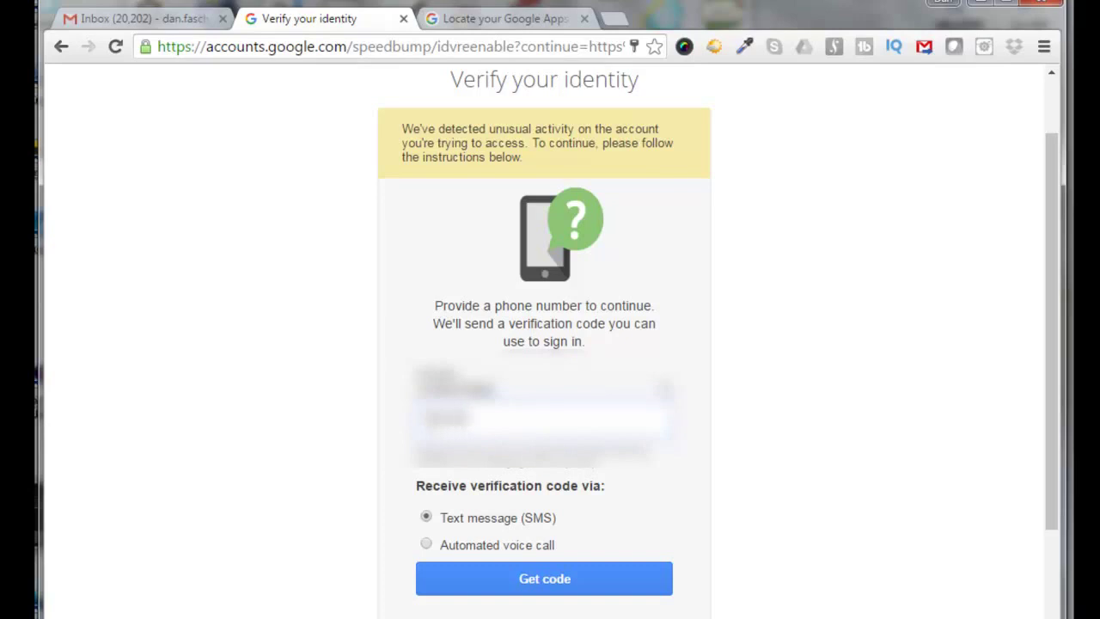
type("67890")
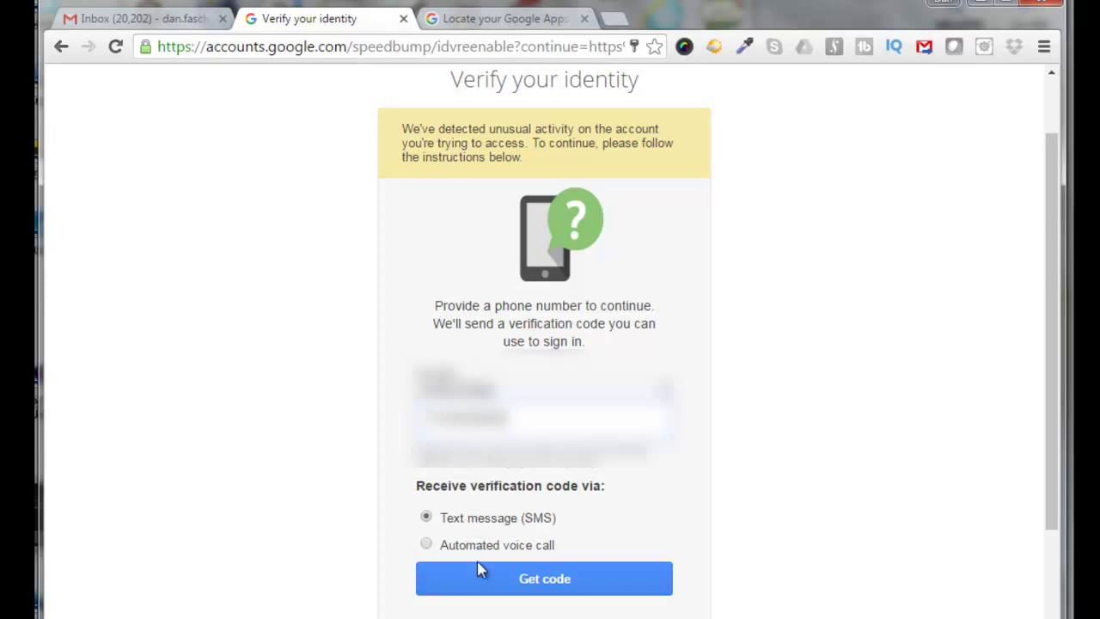
left_click(538, 585)
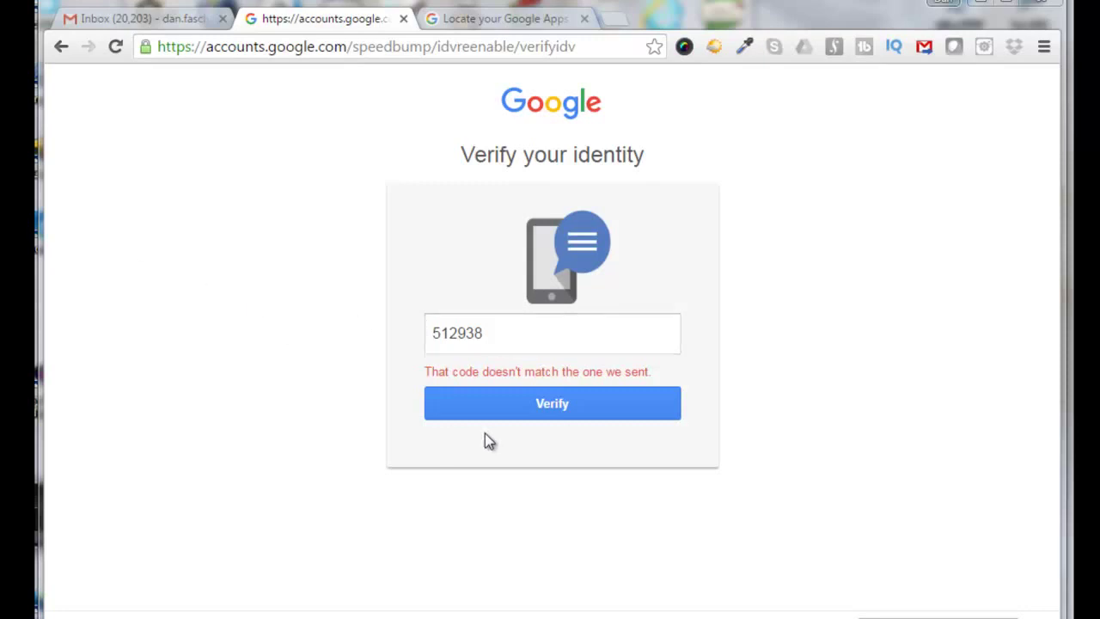
left_click(554, 408)
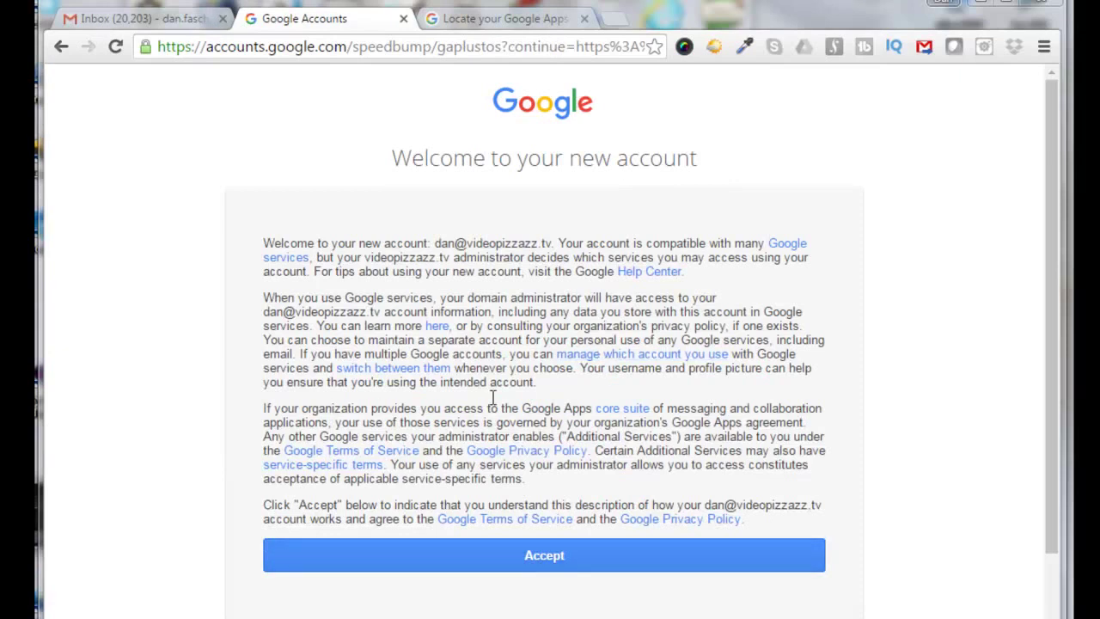
left_click(553, 559)
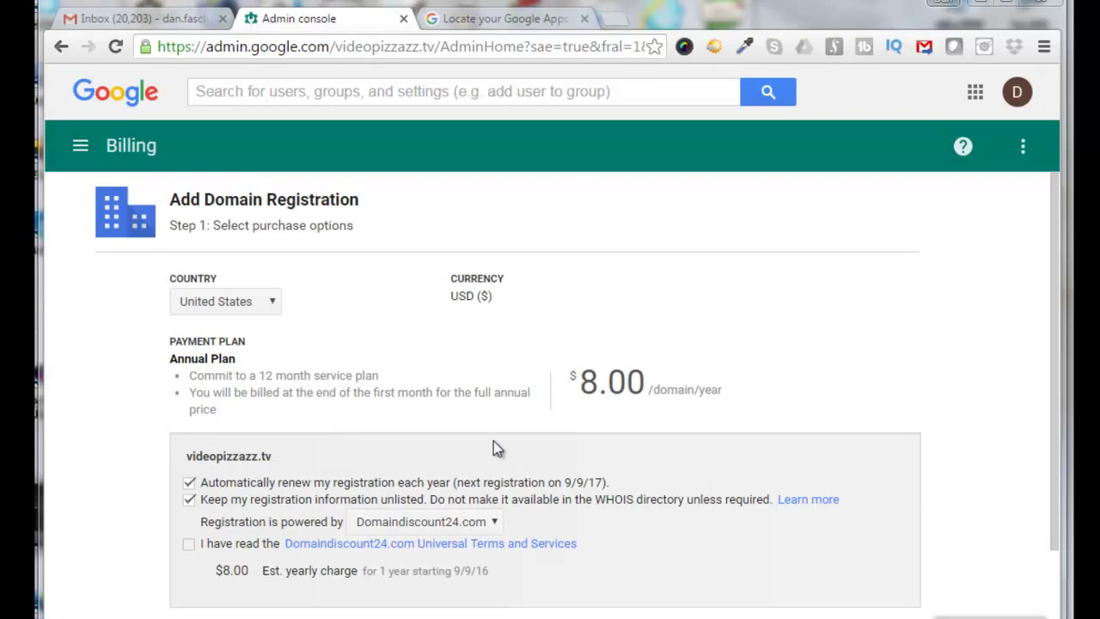
Accept the Domaindiscount24.com terms for the $8.00/year videopizzazz.tv registration and continue.
left_click_drag(704, 404, 719, 395)
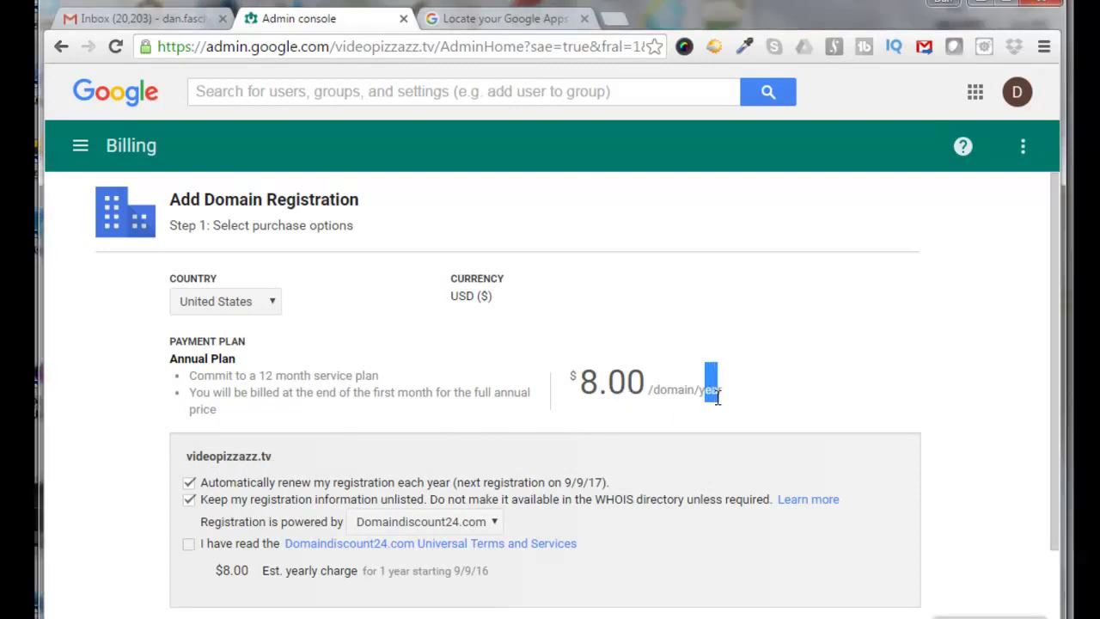
left_click(189, 546)
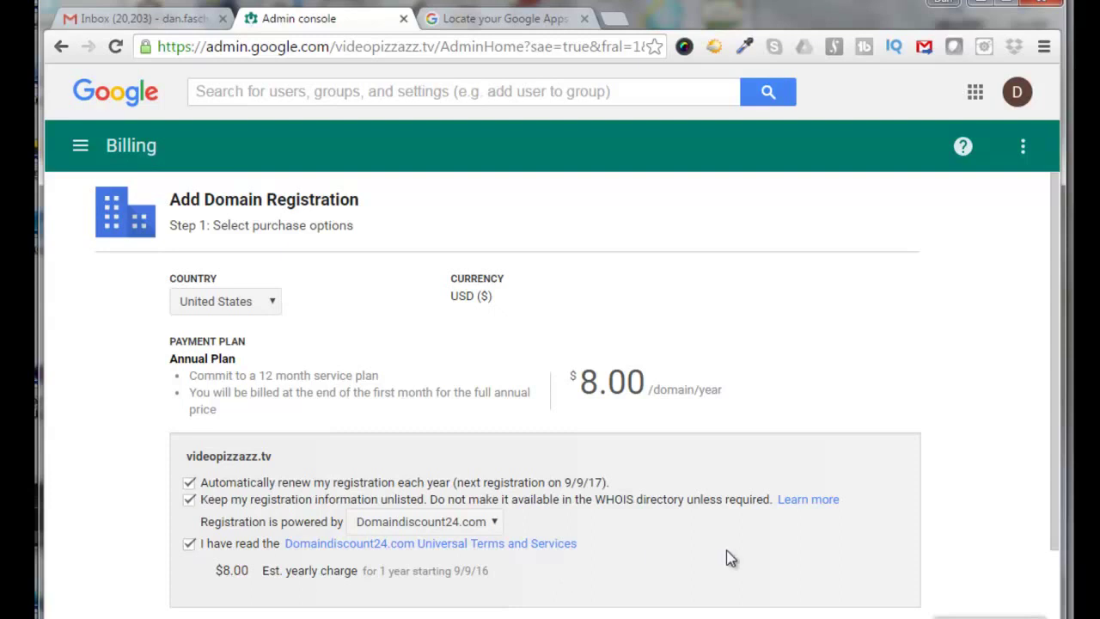
left_click_drag(1059, 511, 1068, 602)
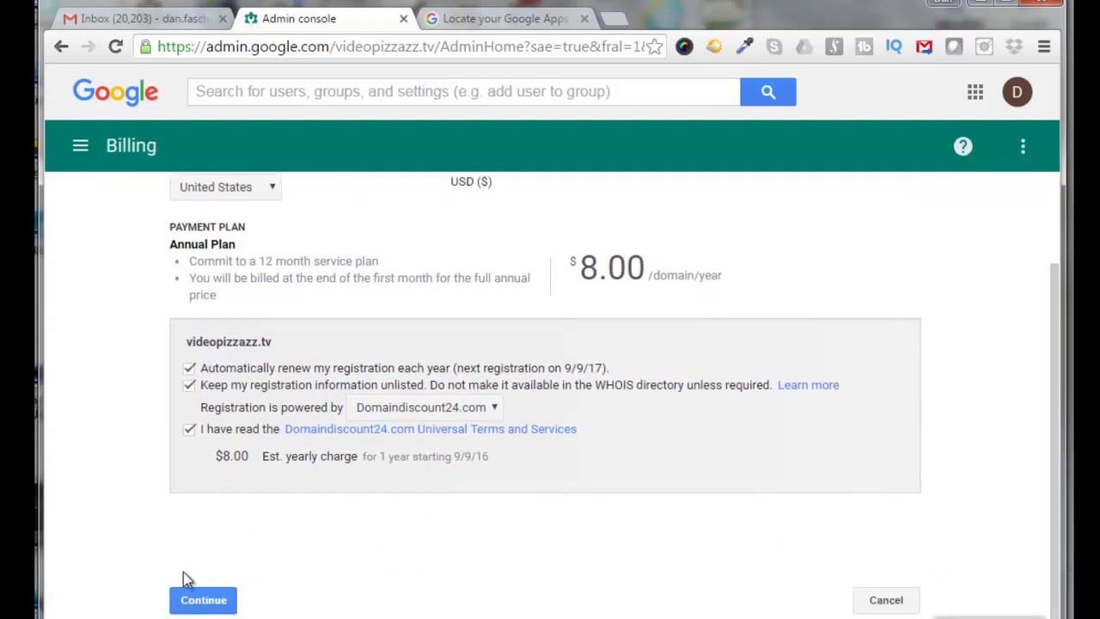
left_click(219, 606)
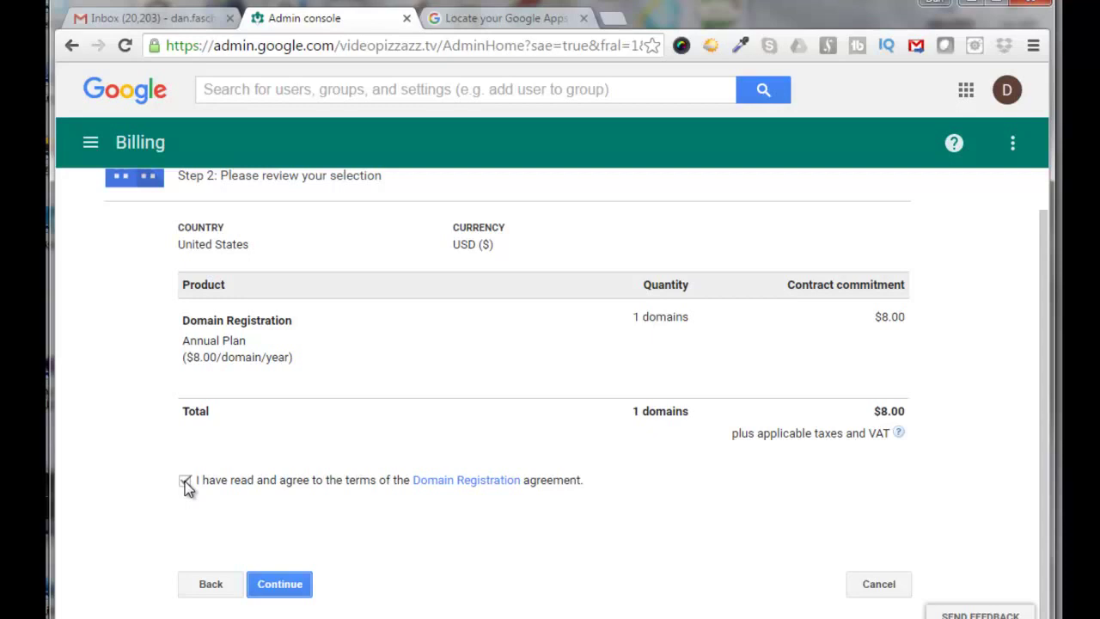
Confirm the order, submit the payment details, and leave the purchase-success page.
left_click(281, 587)
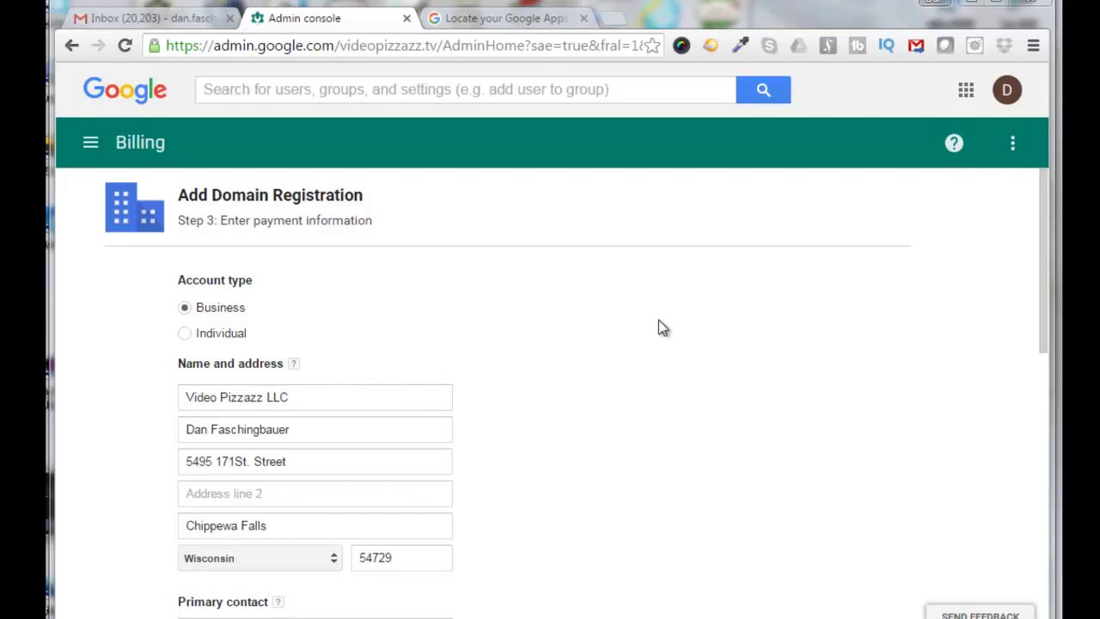
scroll(998, 316, "down", 6)
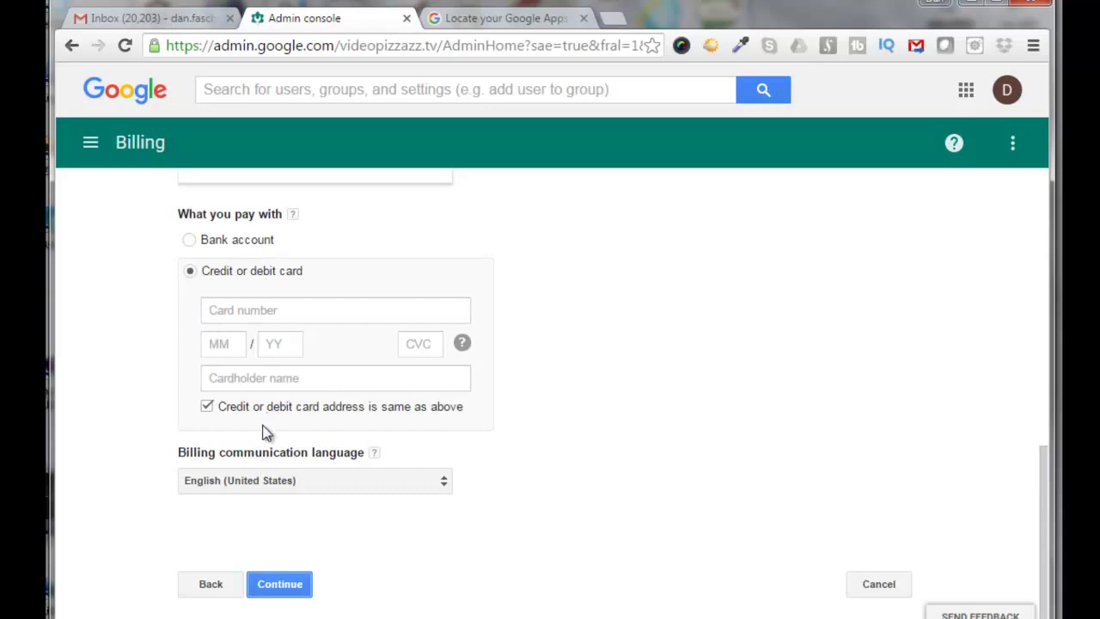
left_click(294, 590)
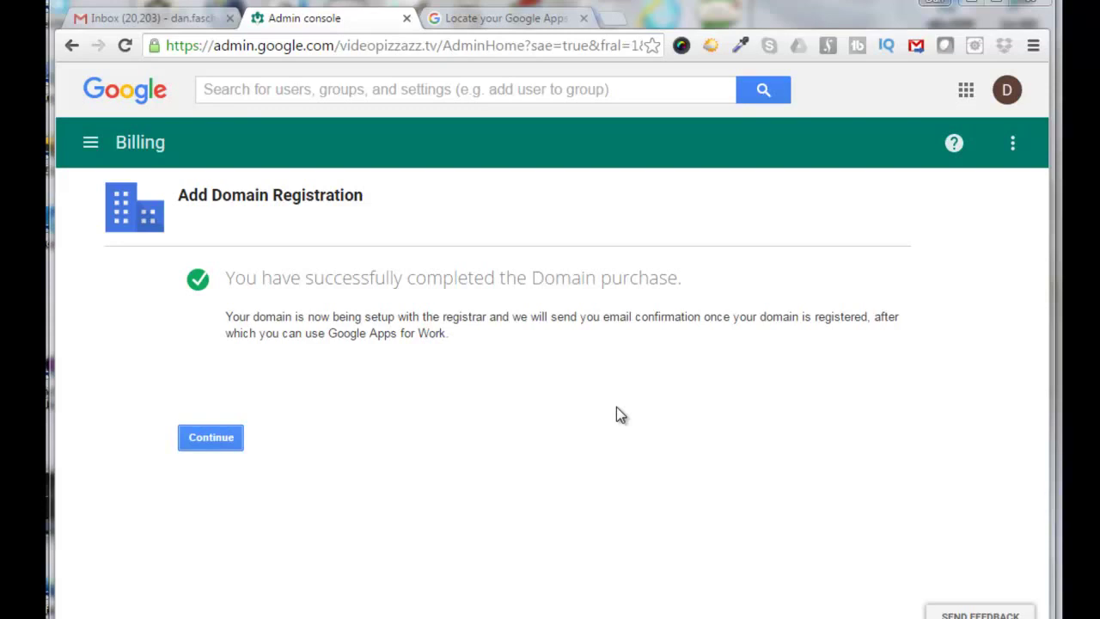
left_click(209, 443)
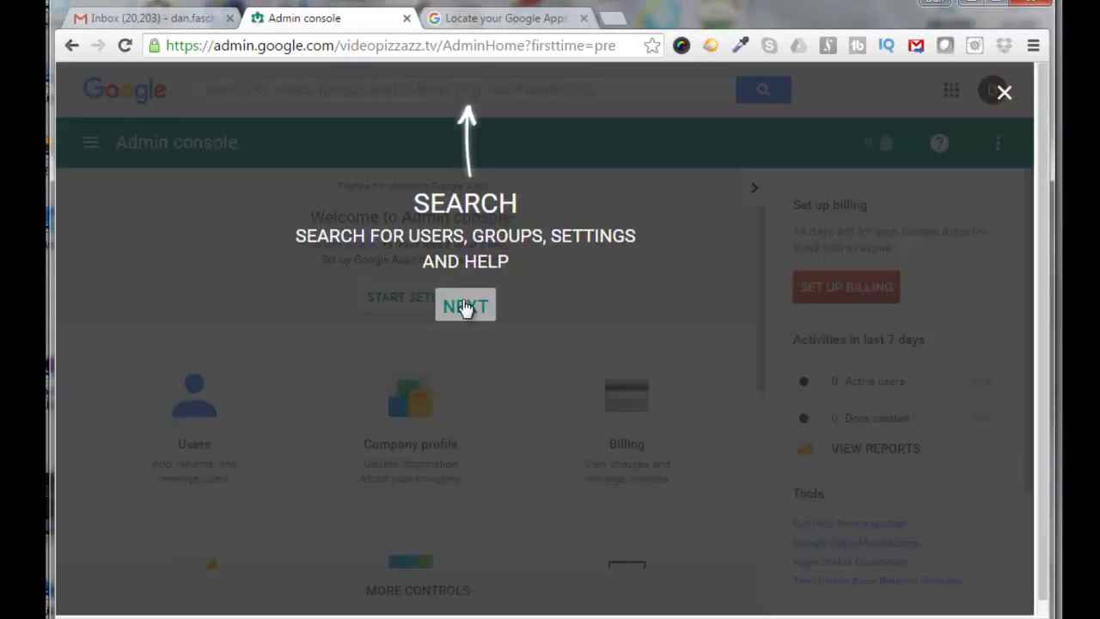
Dismiss the console tour, read the purchase confirmation email in Gmail, and return to the console.
left_click(464, 307)
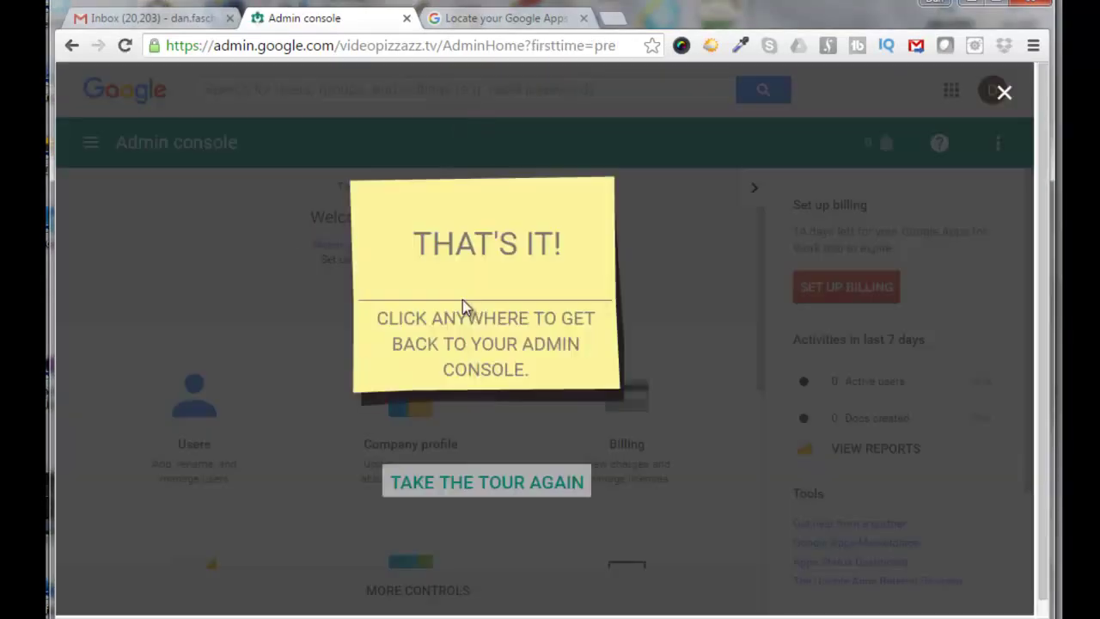
left_click(134, 298)
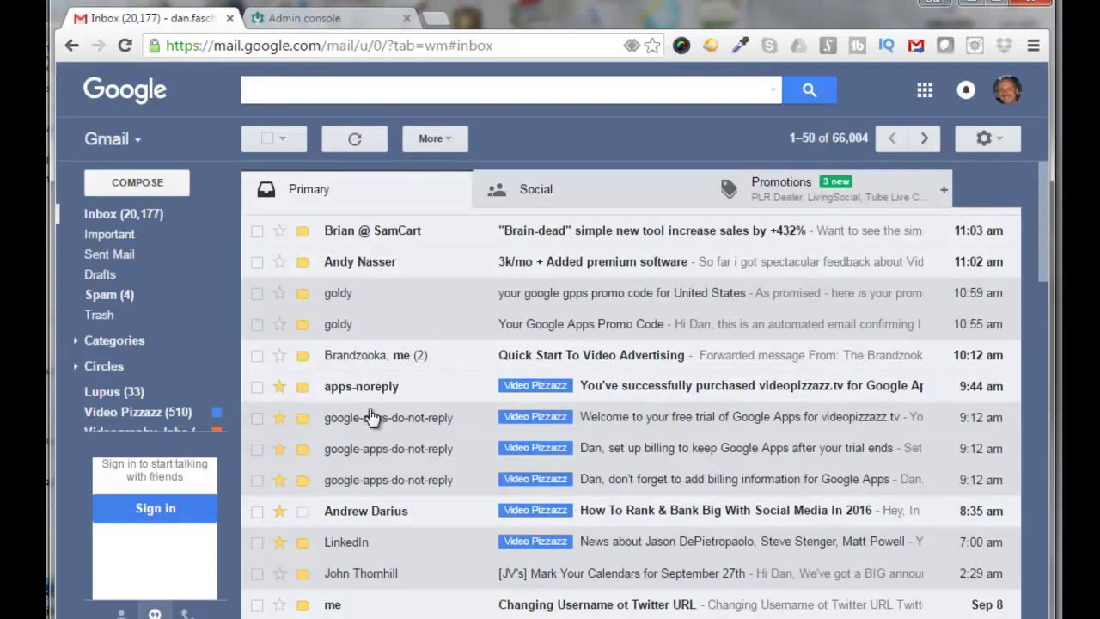
left_click(667, 389)
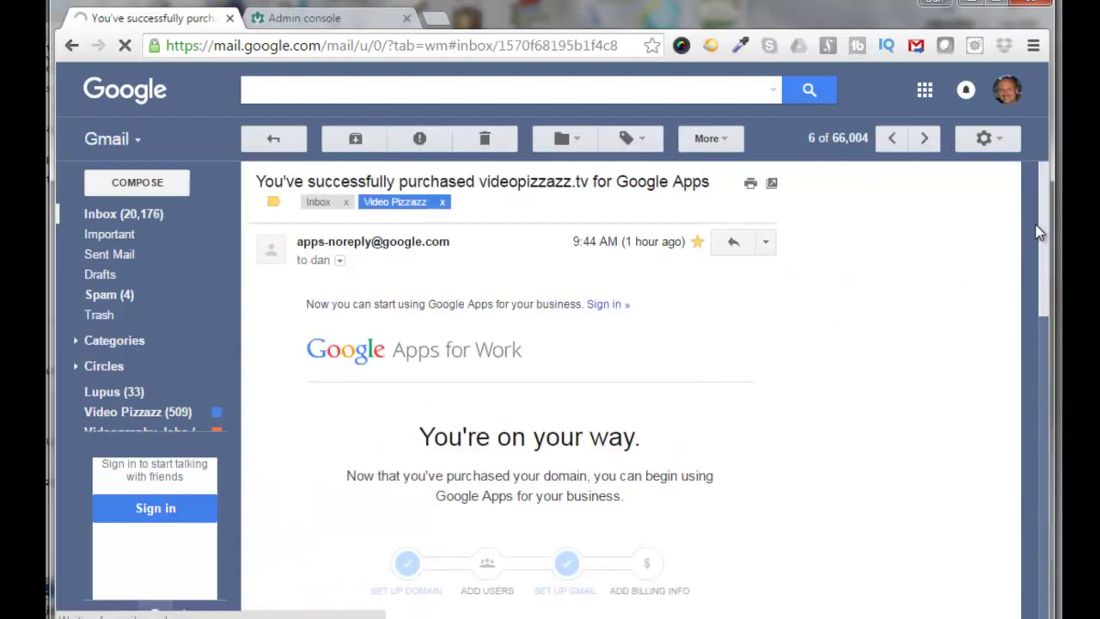
left_click_drag(1042, 220, 1056, 315)
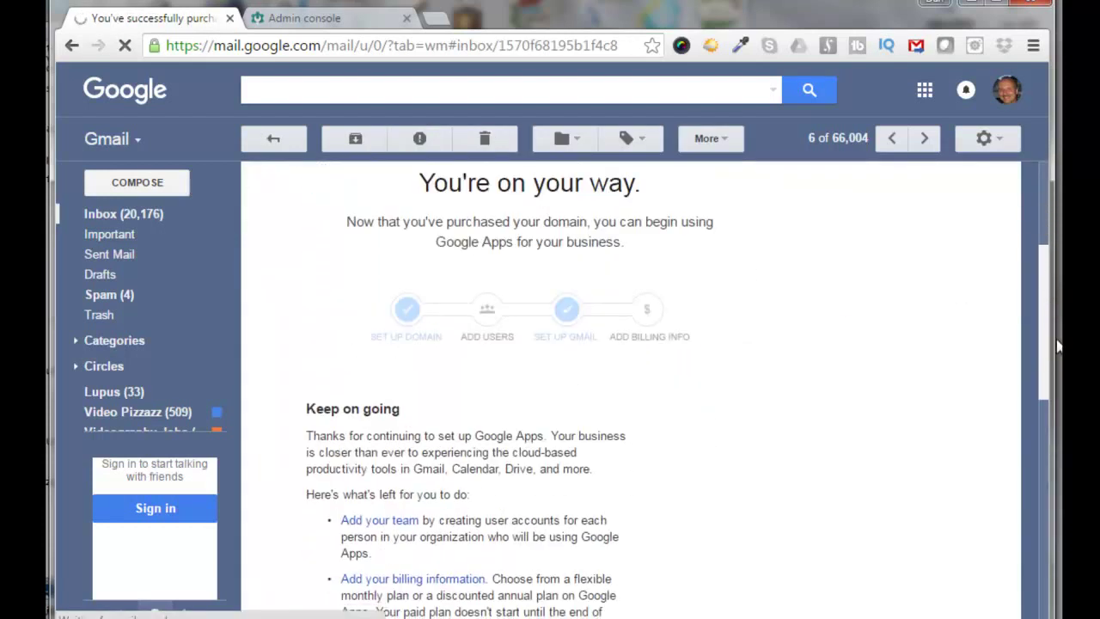
left_click(304, 17)
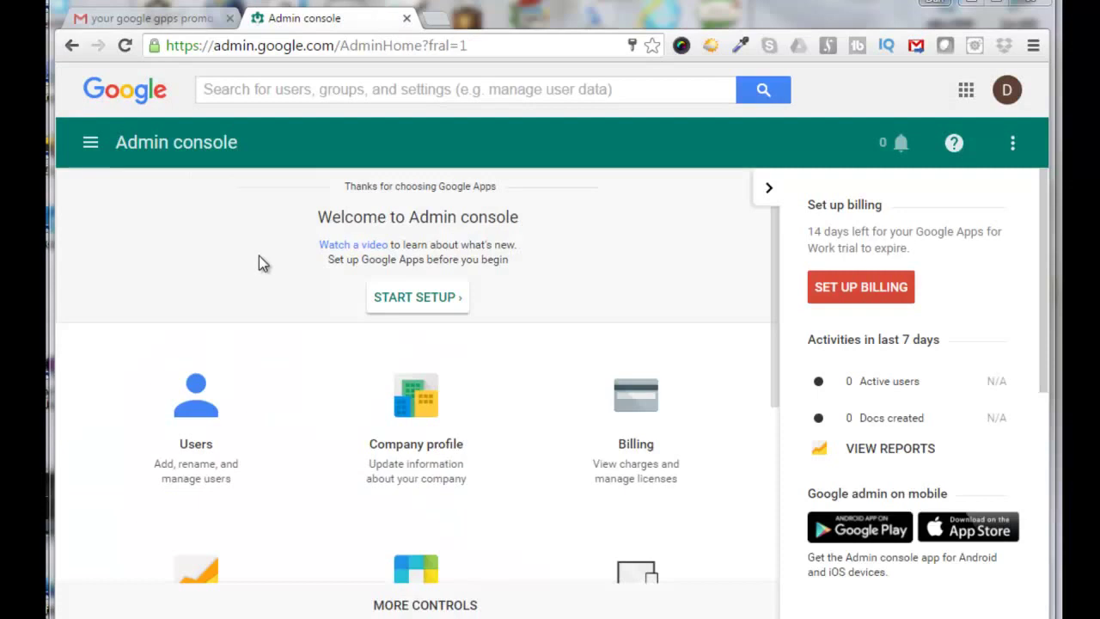
Create the first new user from the Add user form.
left_click(195, 444)
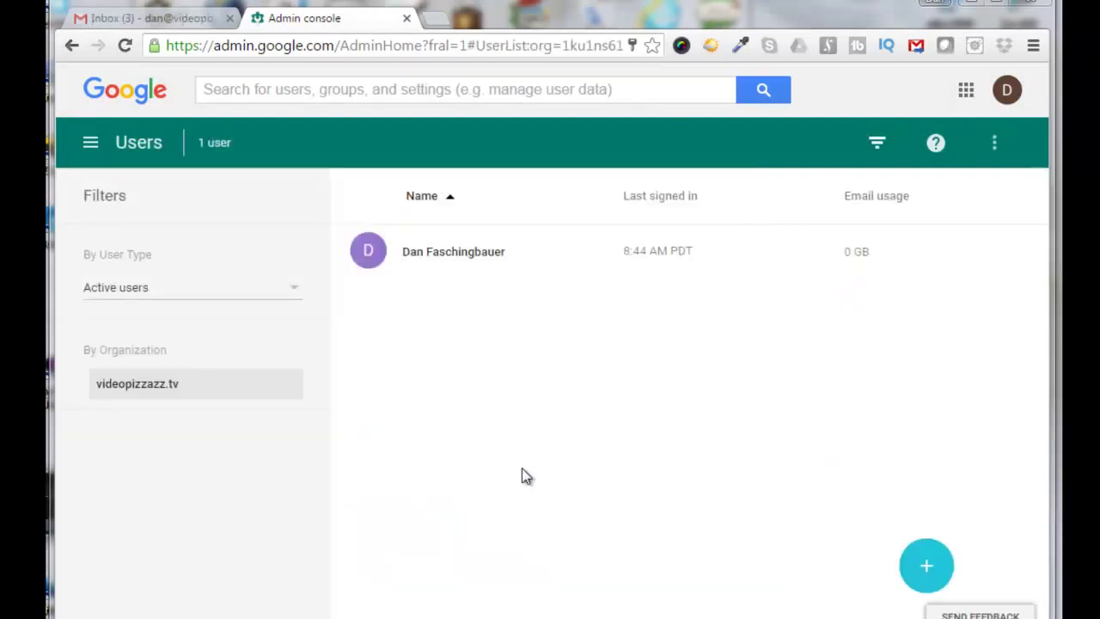
mouse_move(924, 568)
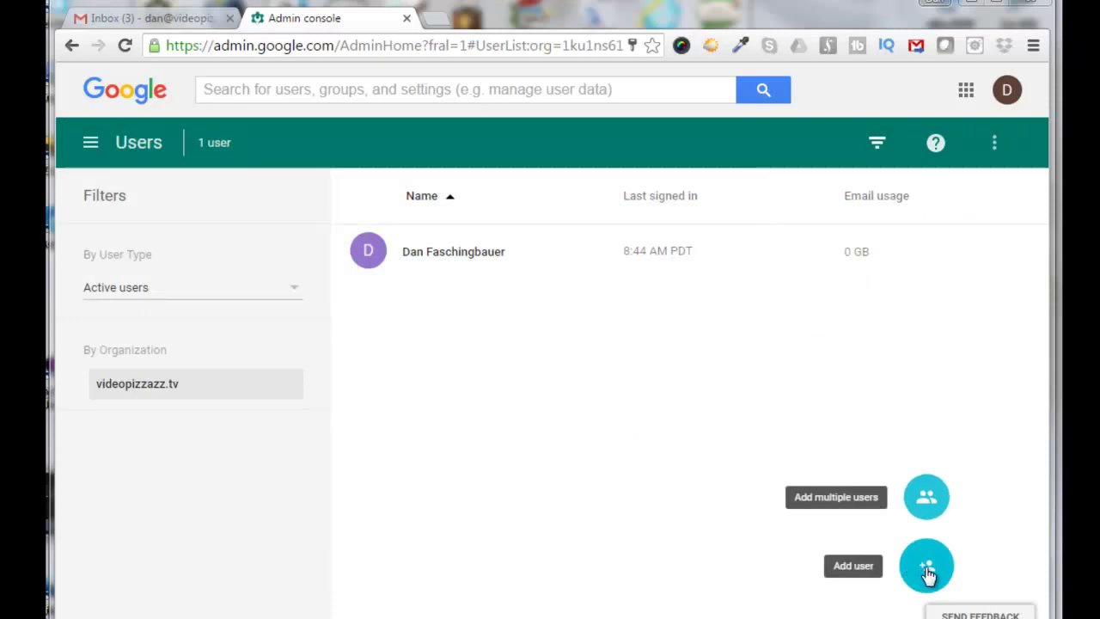
left_click(927, 568)
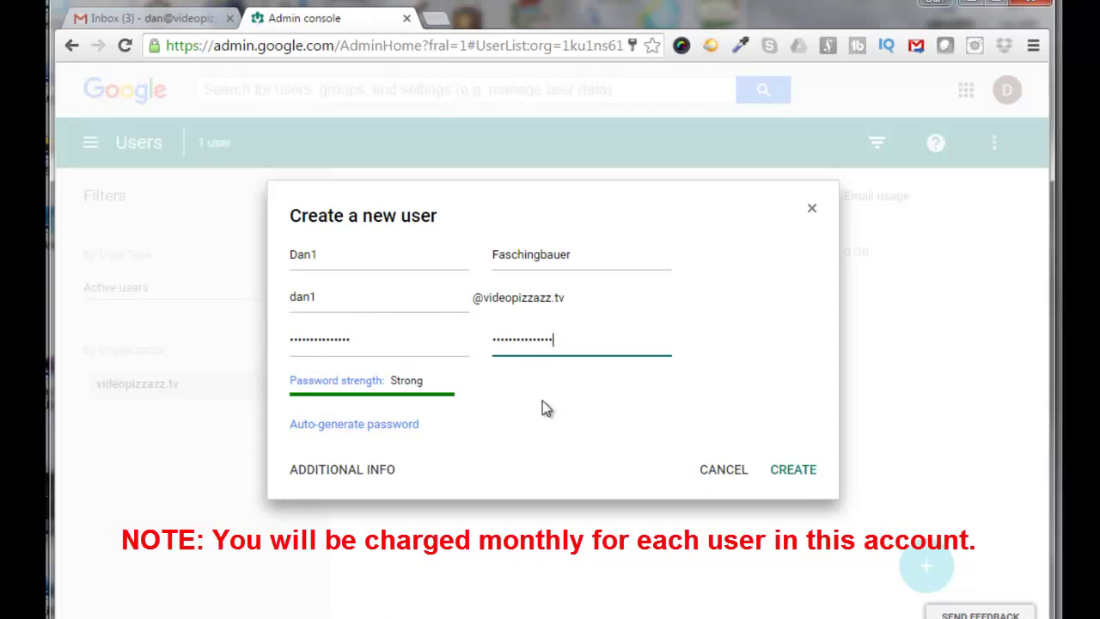
left_click(786, 471)
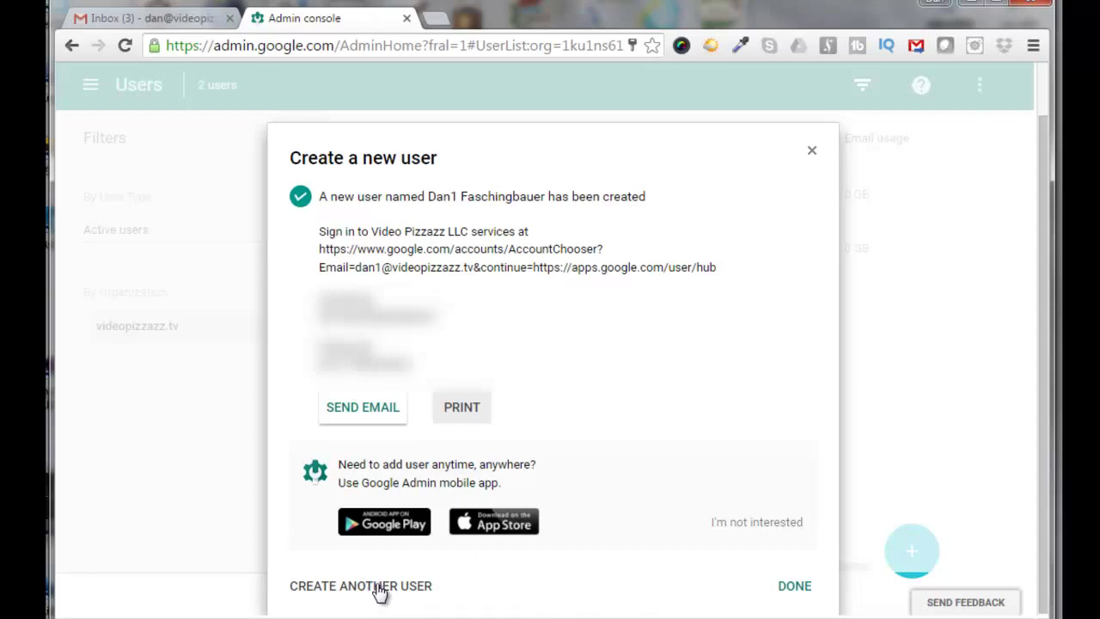
Create another user, entering the new user's first name and a password.
left_click(379, 586)
left_click(296, 254)
type("Dan")
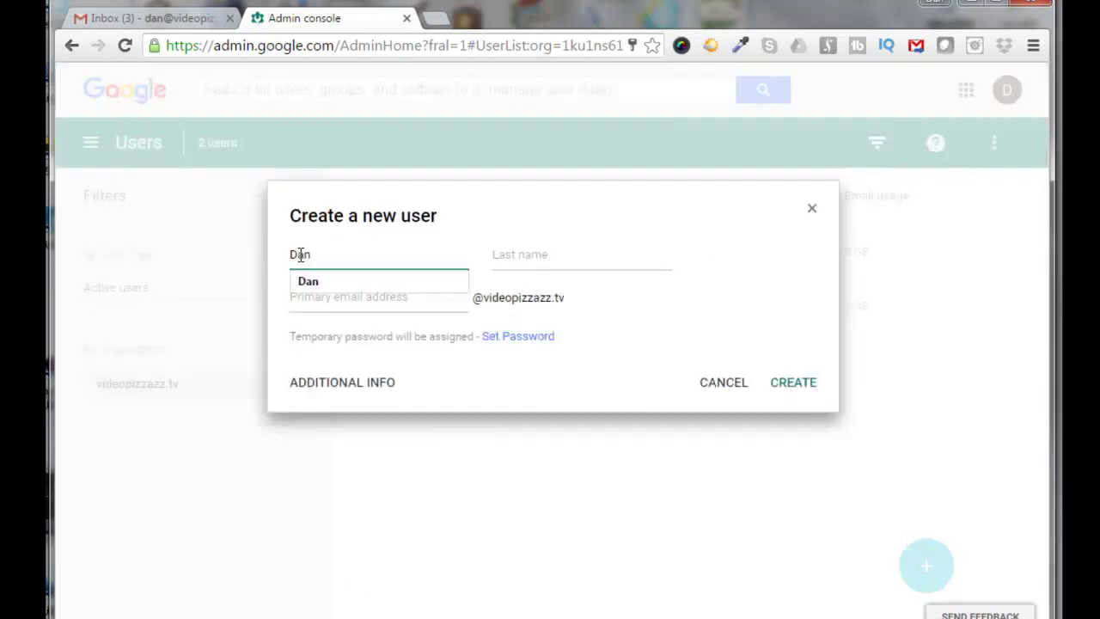
type("2")
type("•••••")
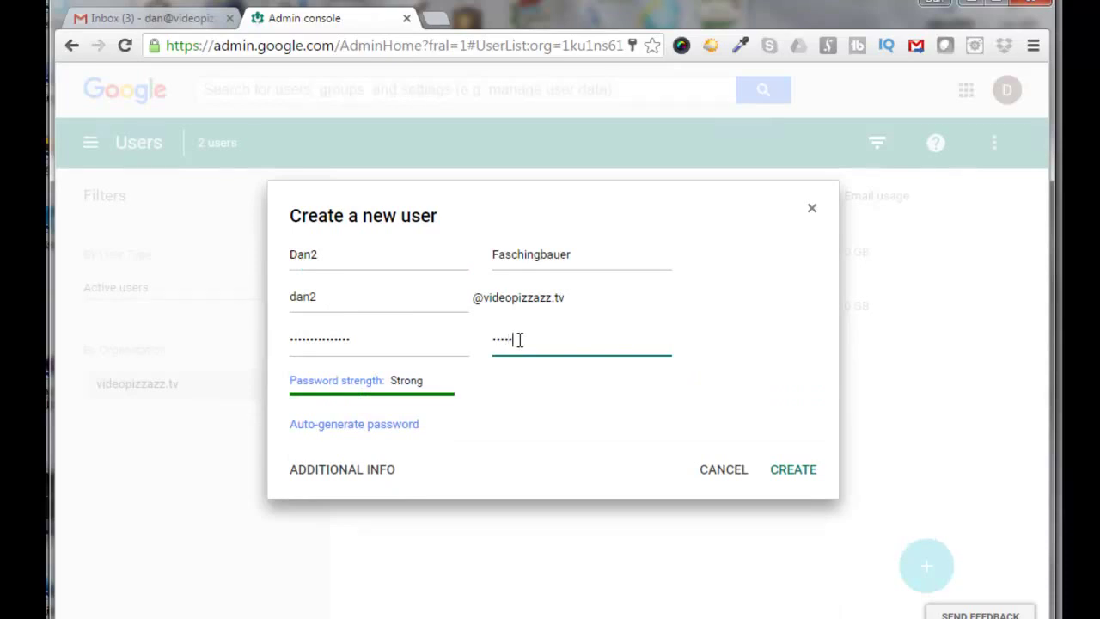
type("•••••••••")
left_click(791, 474)
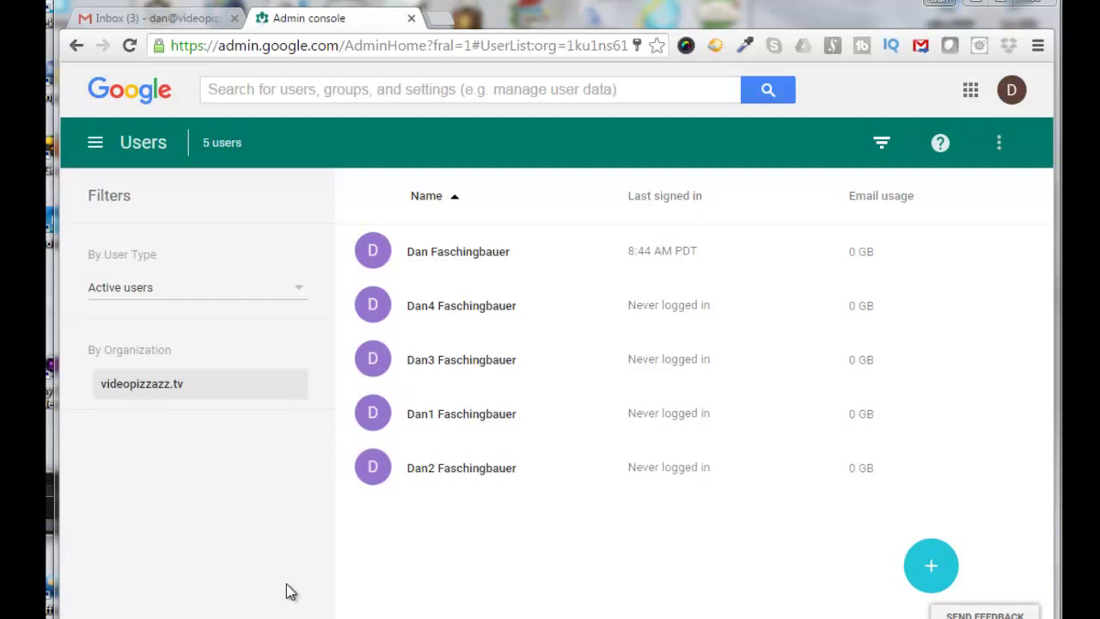
Return to the Admin console home page via the navigation drawer.
left_click(144, 142)
left_click(143, 143)
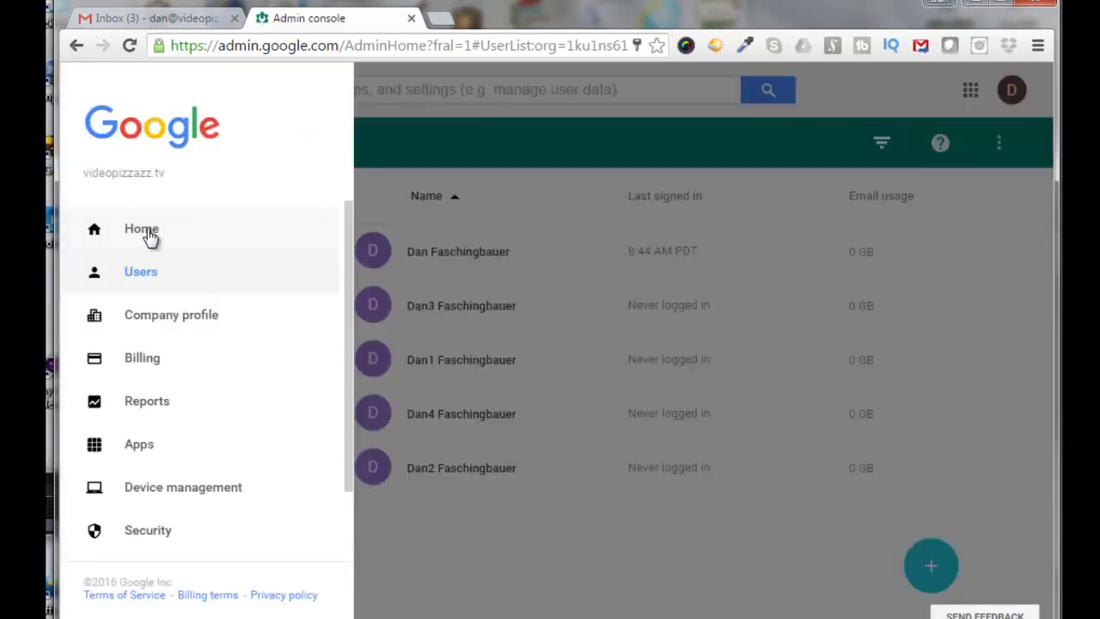
left_click(145, 230)
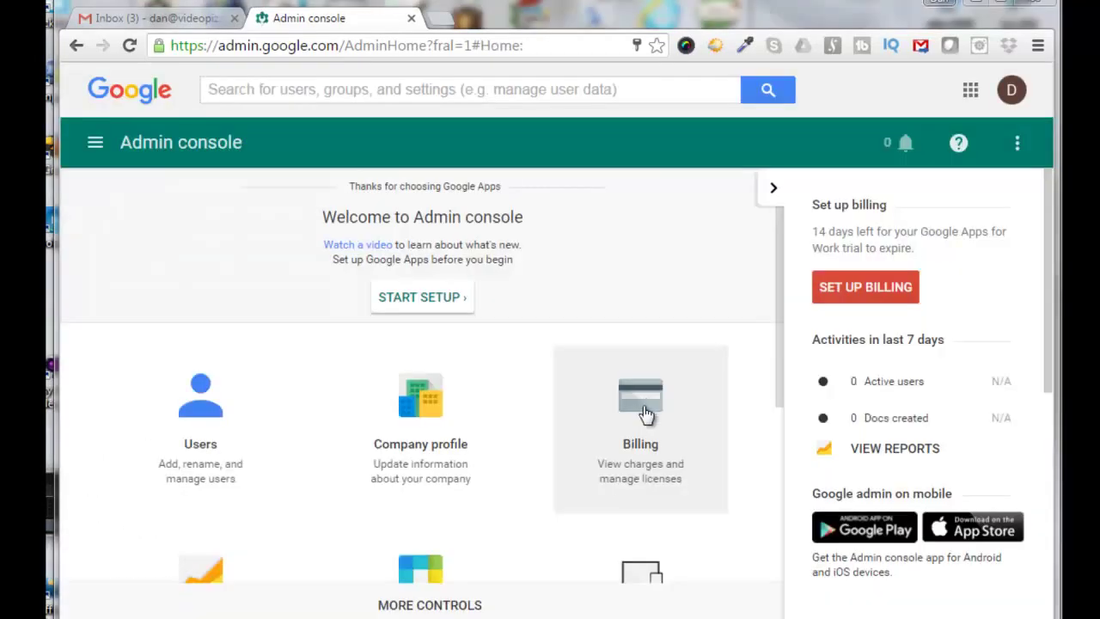
Load the goldyarora.com Google Apps promo code page in a new tab by pasting its URL.
left_click(446, 18)
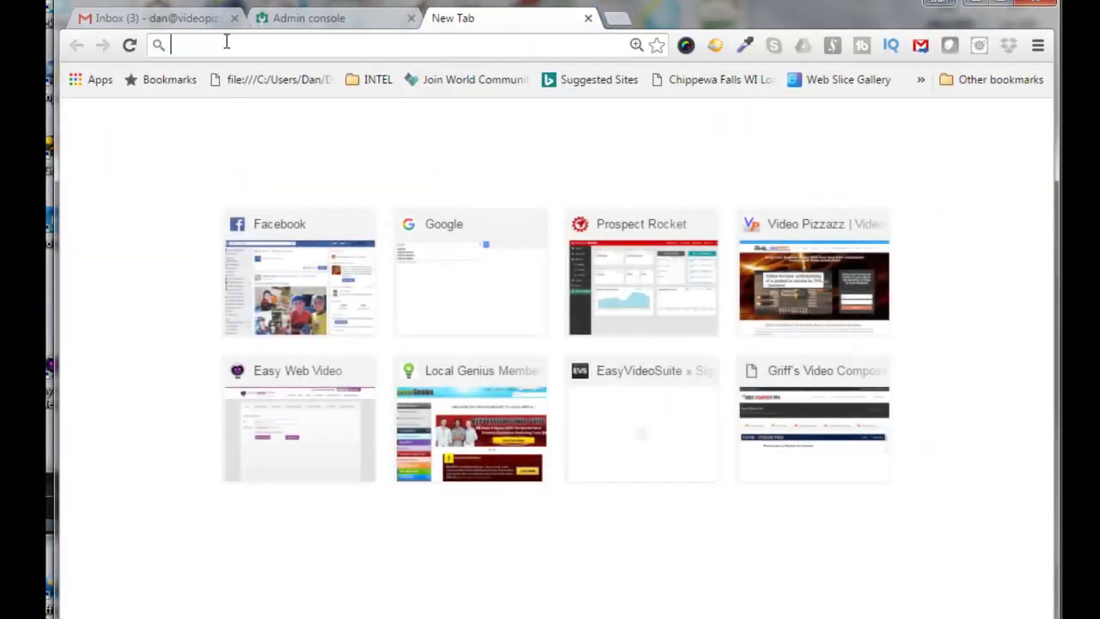
right_click(226, 42)
left_click(265, 131)
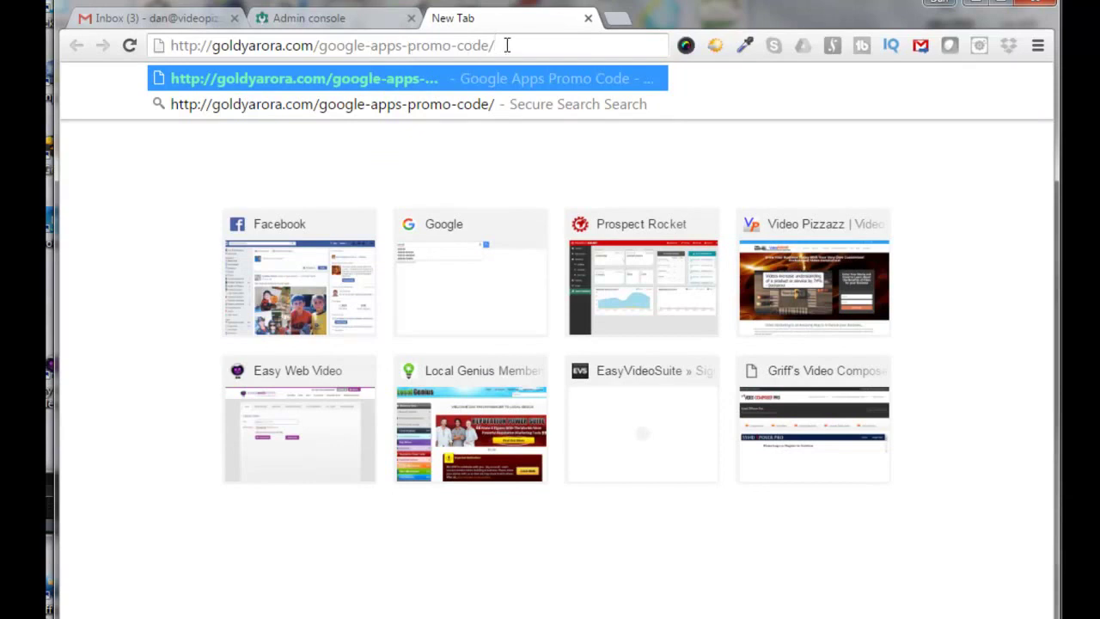
key("Return")
scroll(550, 344, "down", 15)
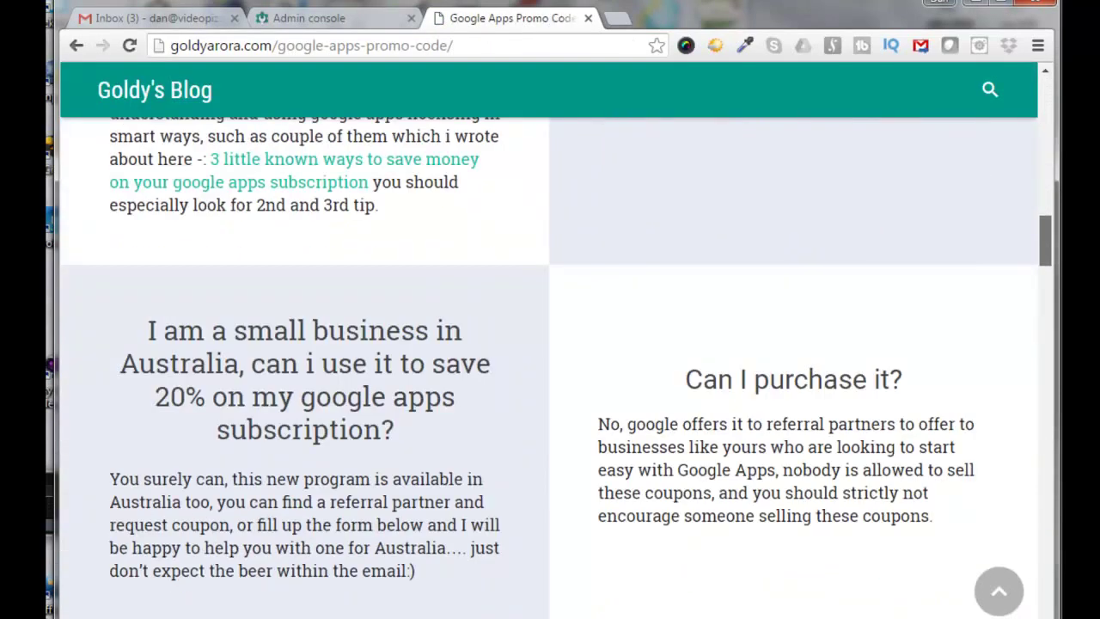
left_click_drag(1045, 245, 1049, 356)
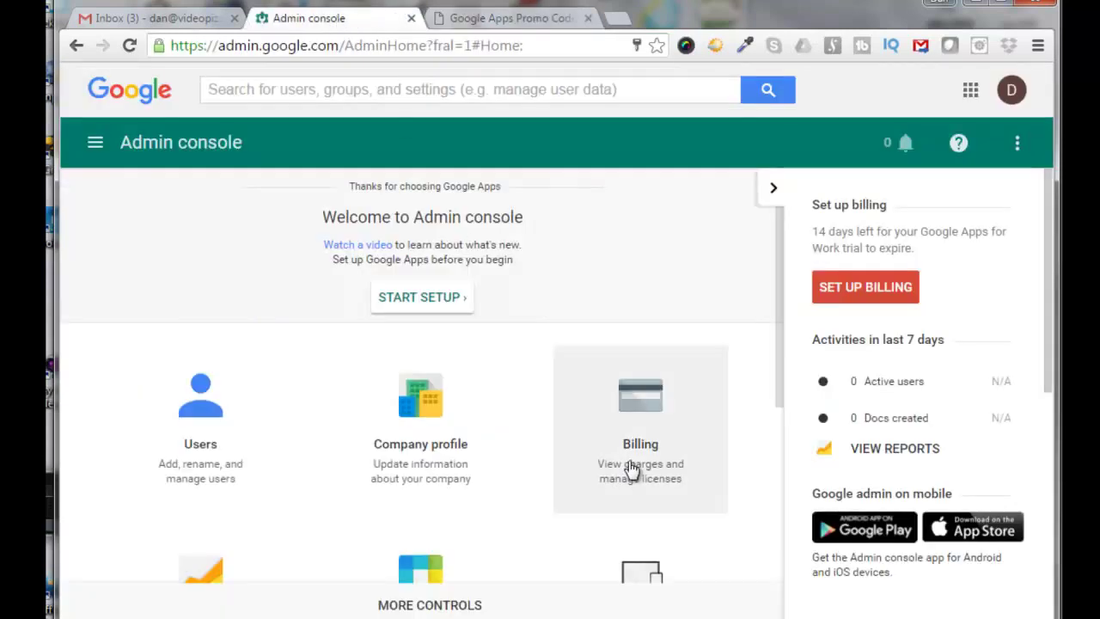
Set up billing with the $5.00 per user per month Flexible Plan for 5 users.
left_click(647, 408)
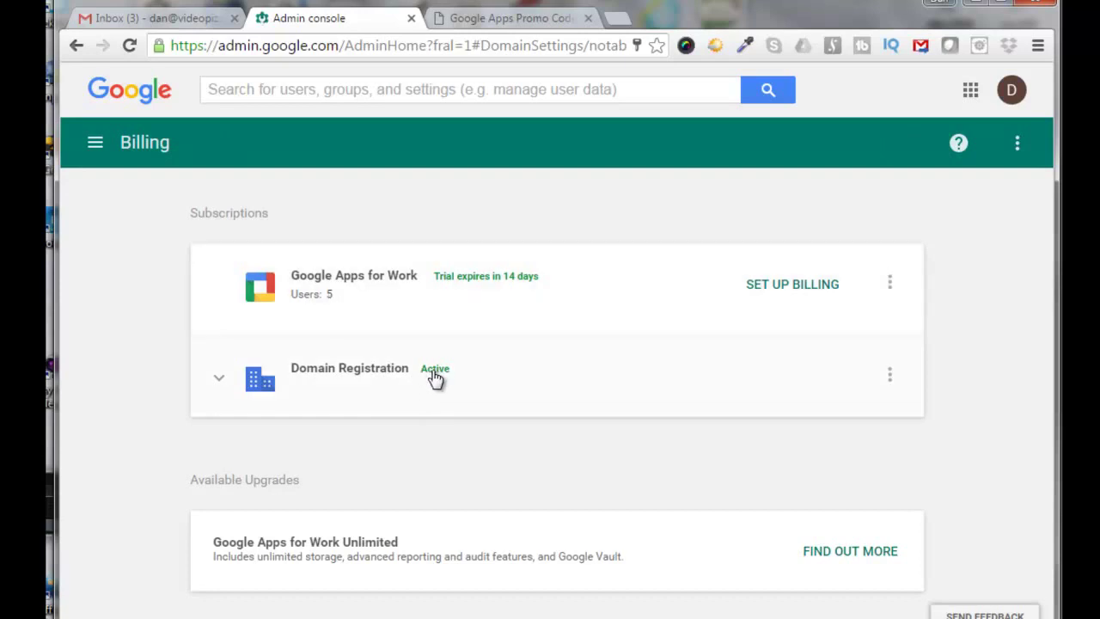
left_click(805, 294)
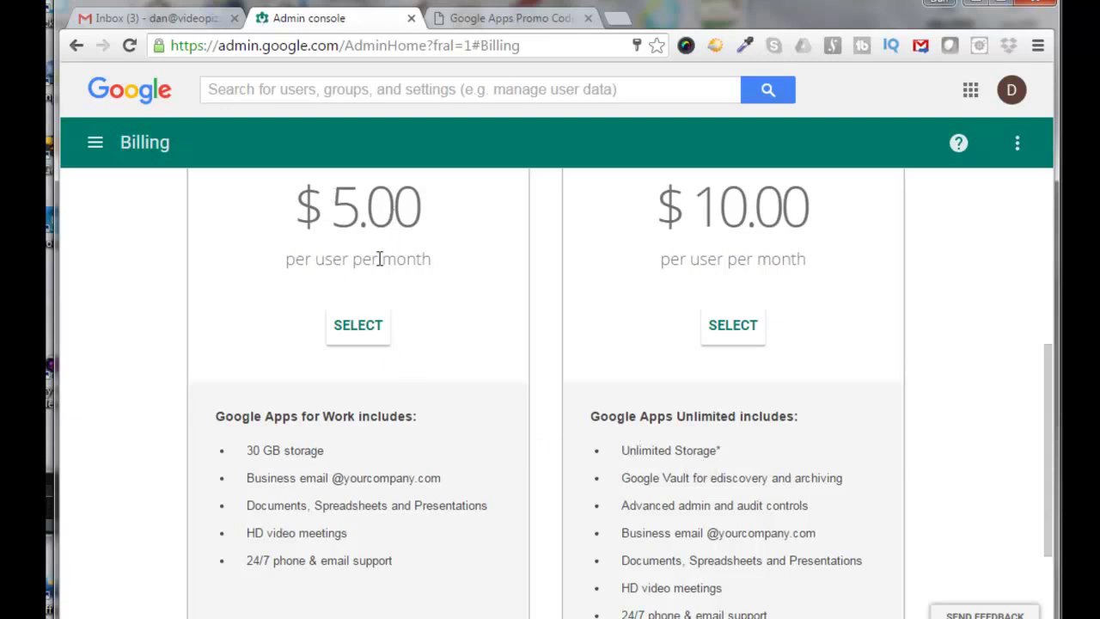
left_click(358, 326)
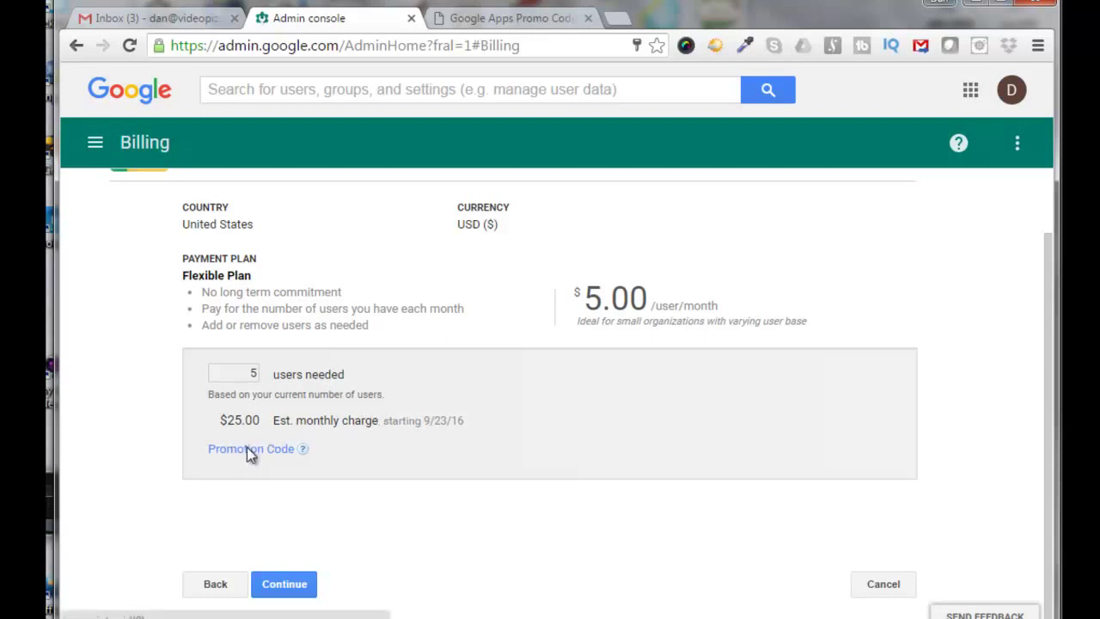
Paste and validate the 20%-off promotion code.
left_click(248, 453)
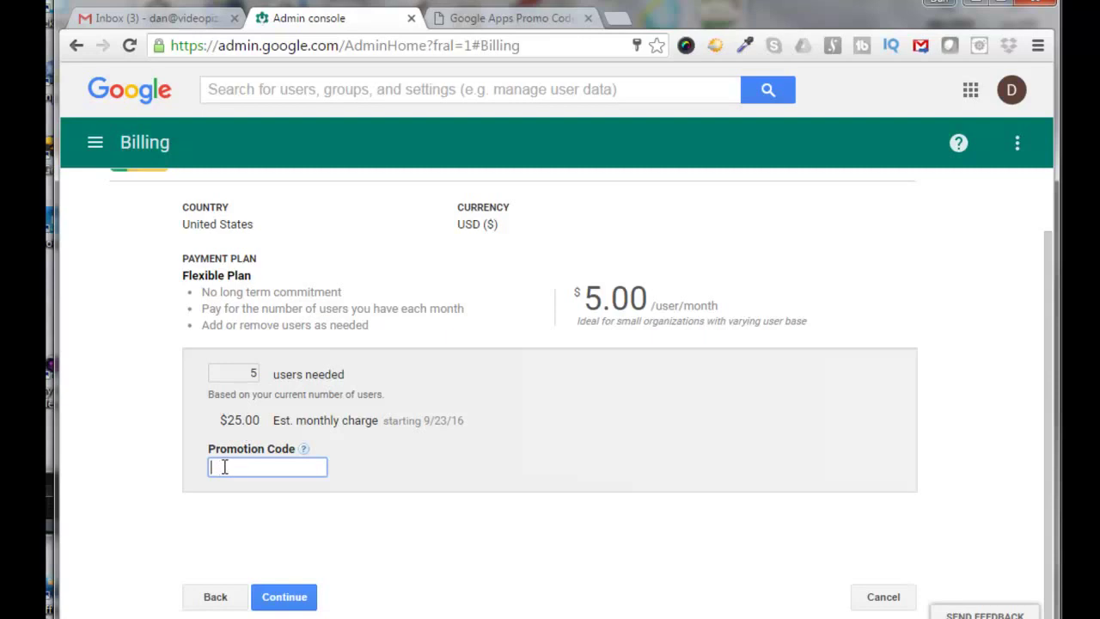
right_click(222, 468)
left_click(269, 324)
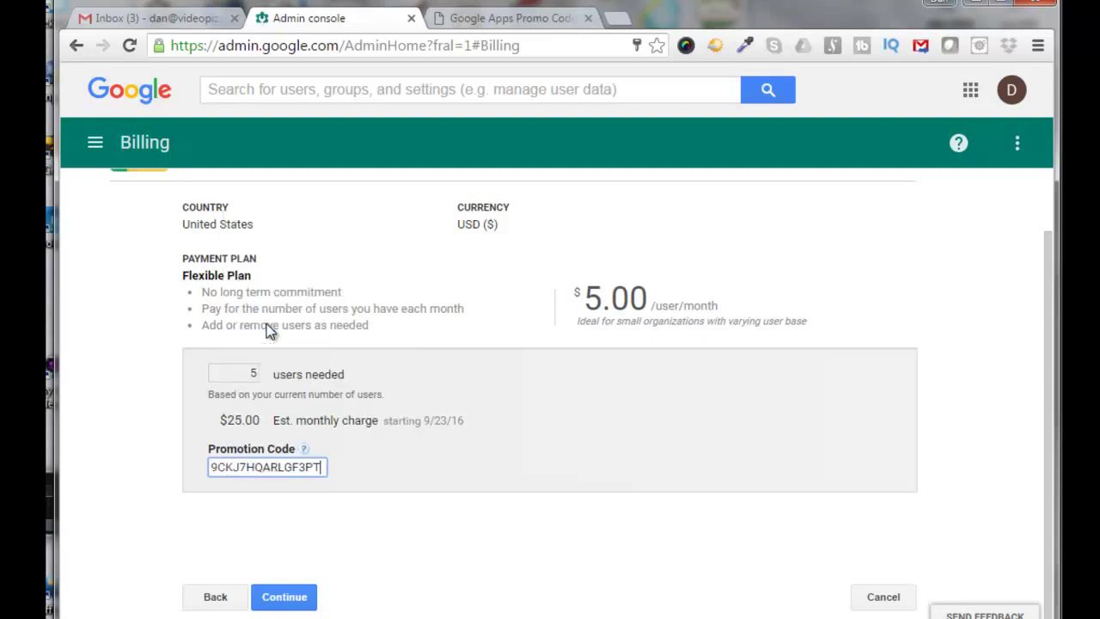
left_click(420, 474)
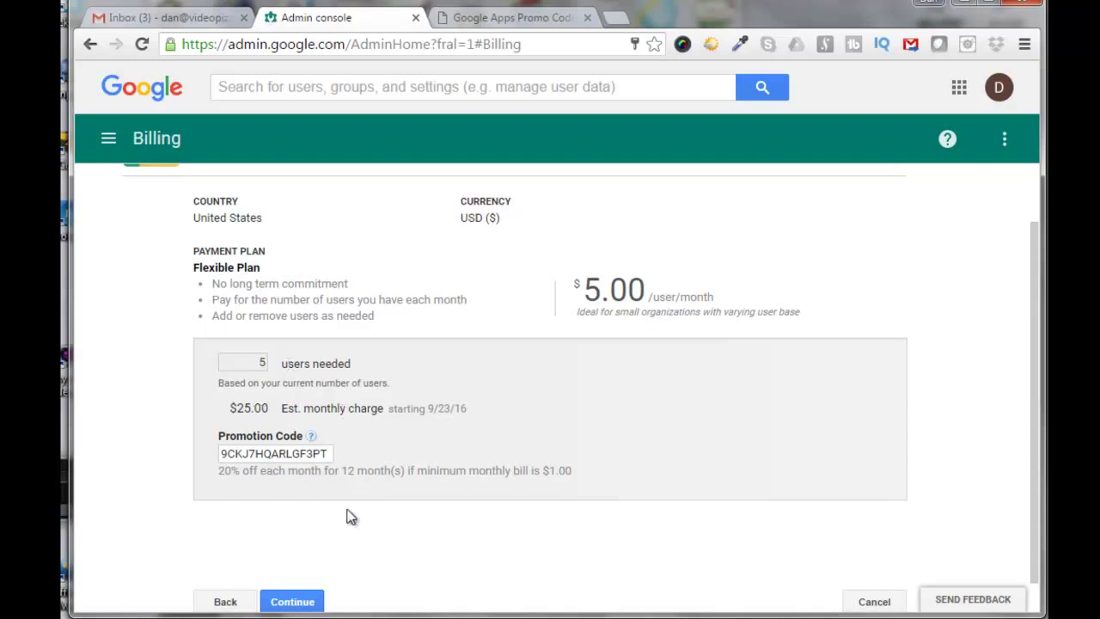
Continue through order review and payment details to confirm the subscription.
left_click(293, 602)
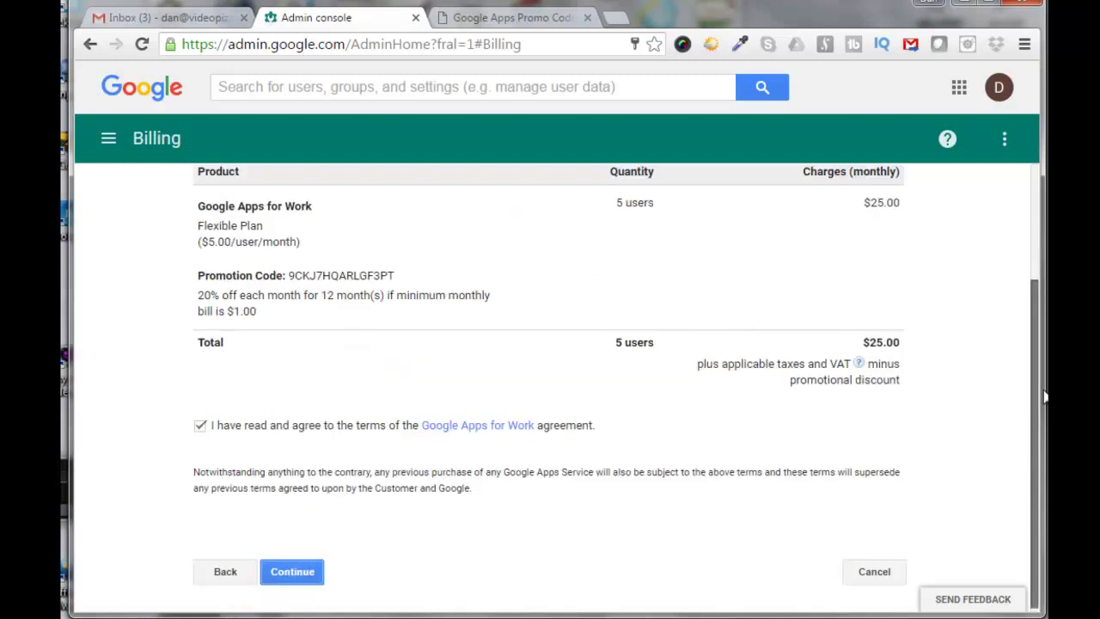
left_click(301, 575)
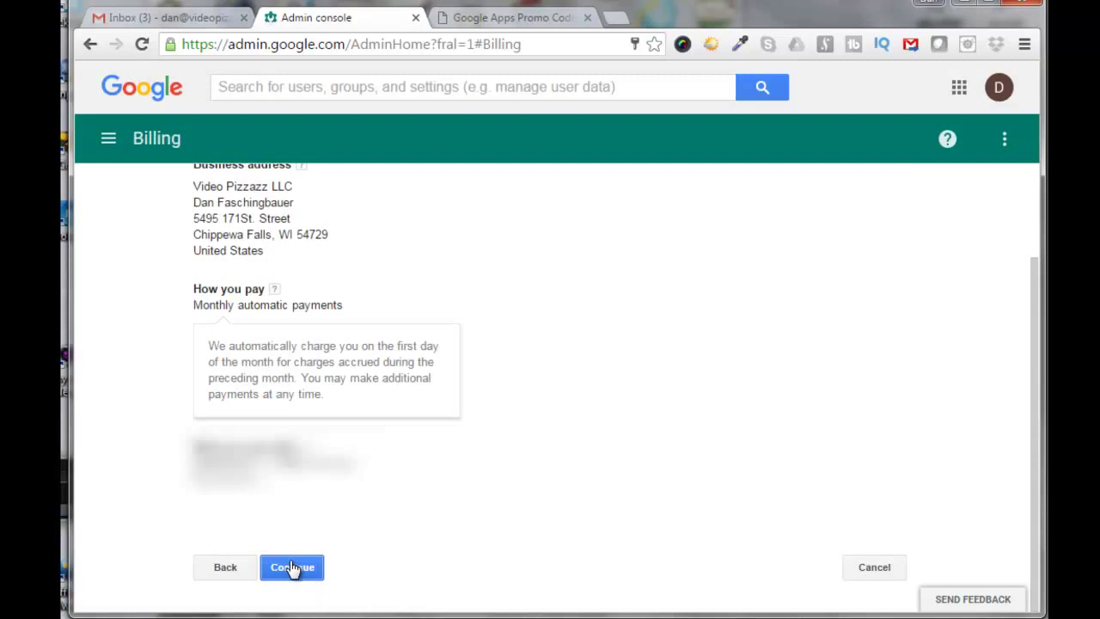
left_click(292, 568)
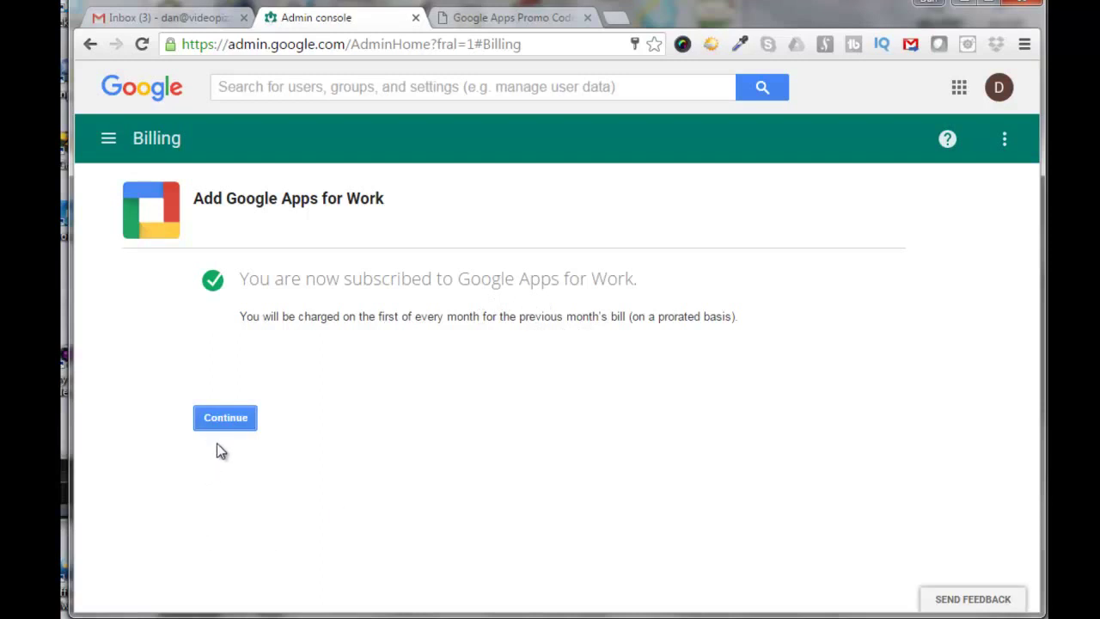
Move past the confirmation and browse the Google Apps Marketplace's featured business apps.
left_click(225, 418)
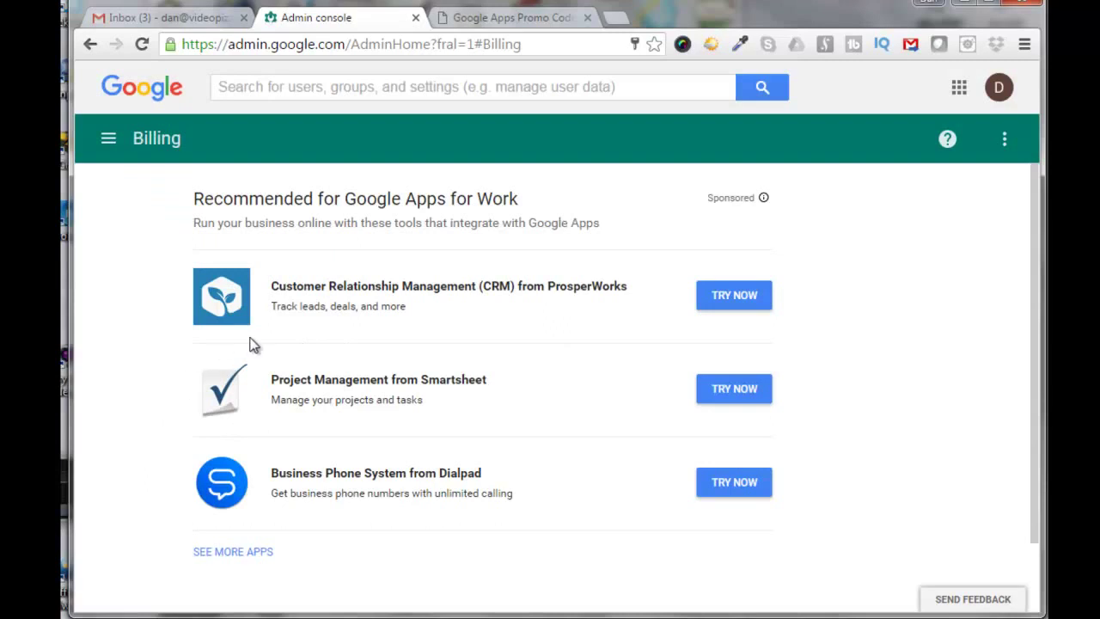
left_click(233, 551)
scroll(232, 551, "down", 5)
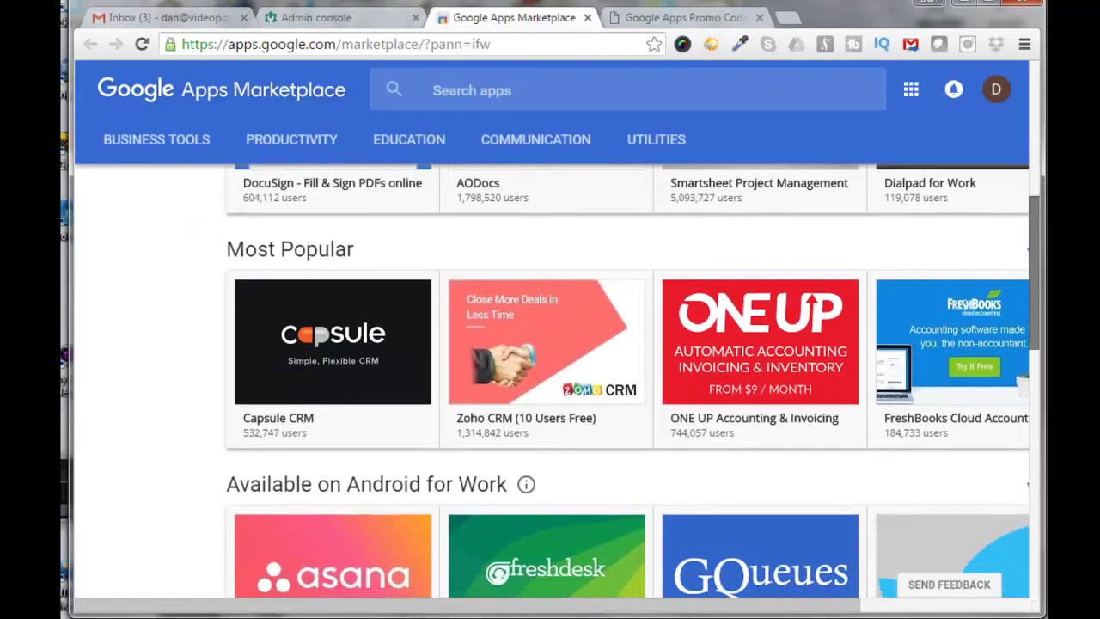
scroll(631, 385, "down", 3)
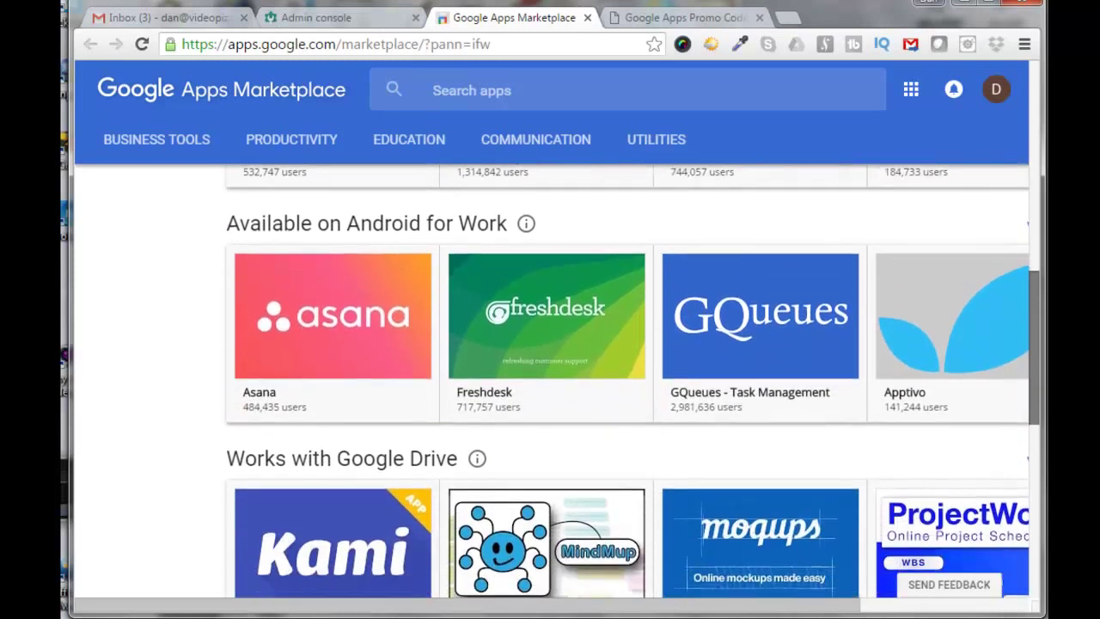
scroll(631, 385, "down", 3)
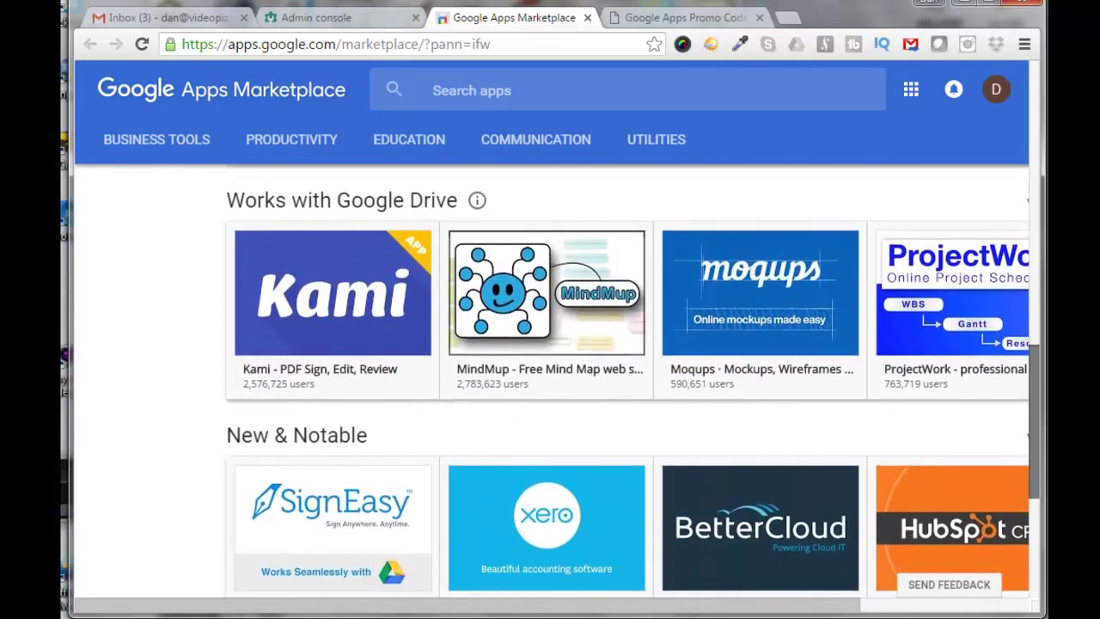
left_click_drag(1036, 387, 1021, 103)
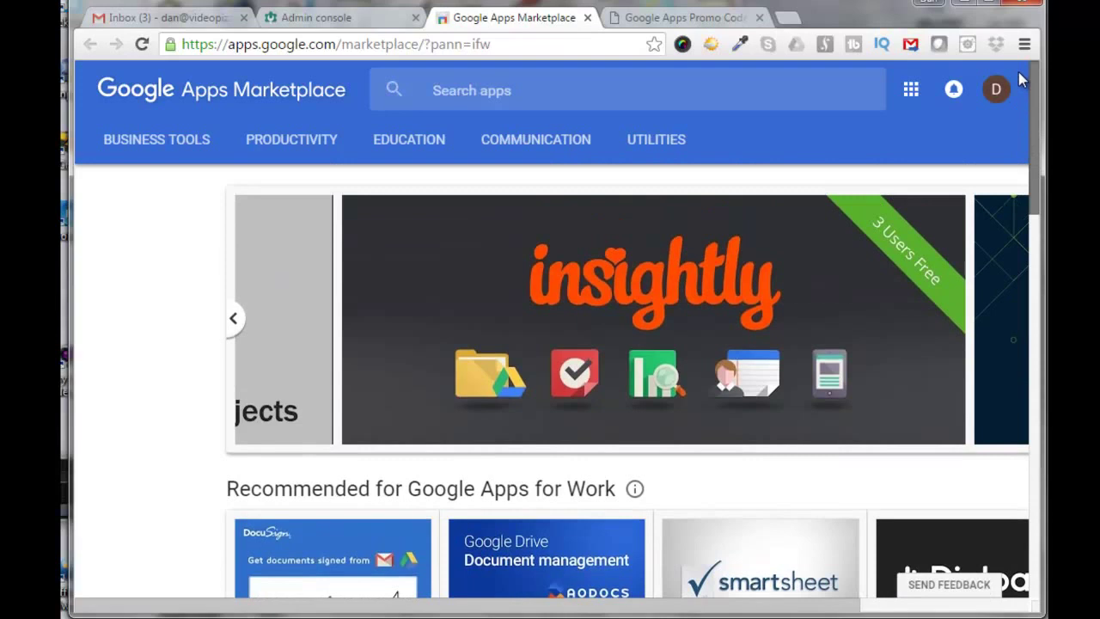